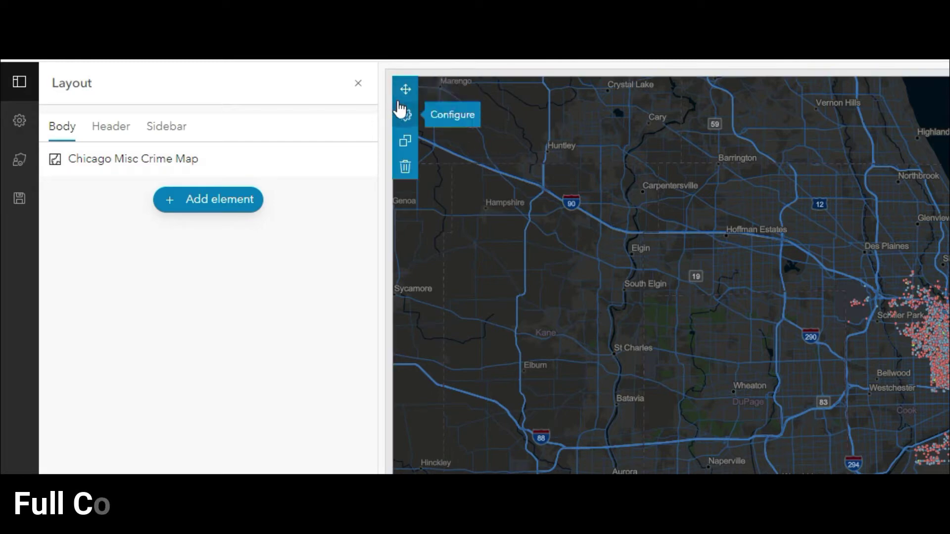
mouse_move(407, 90)
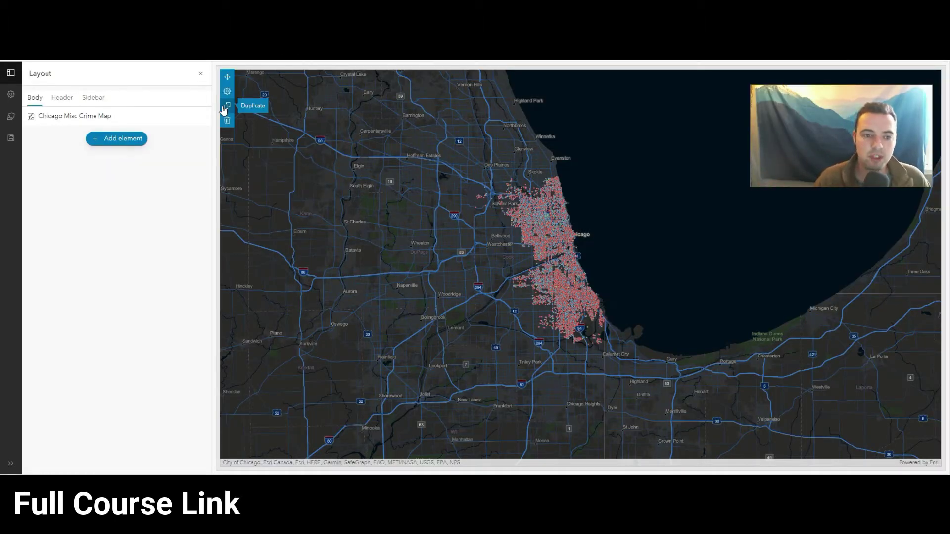
click(231, 123)
drag(228, 74, 468, 268)
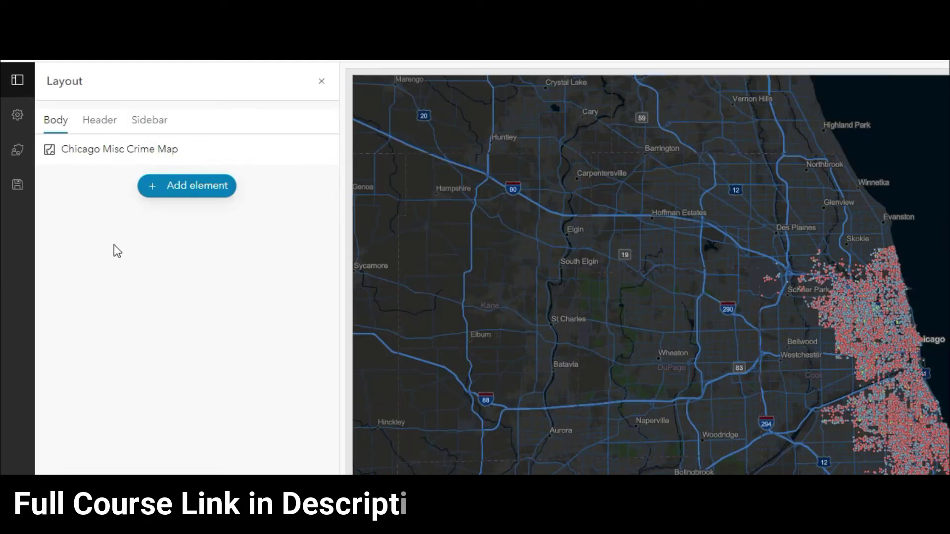
Examine the layout's body, header and sidebar sections and the element types available for the dashboard body.
click(110, 127)
click(153, 122)
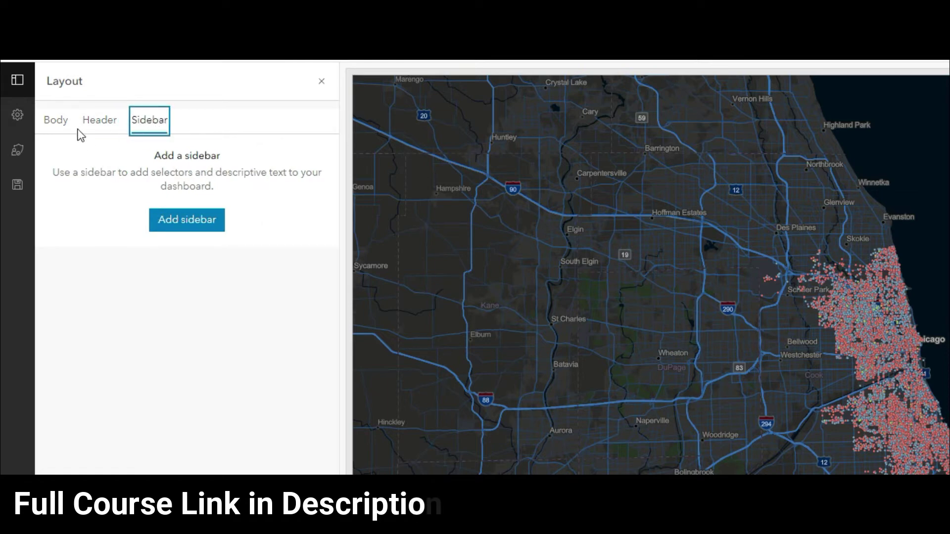
click(60, 125)
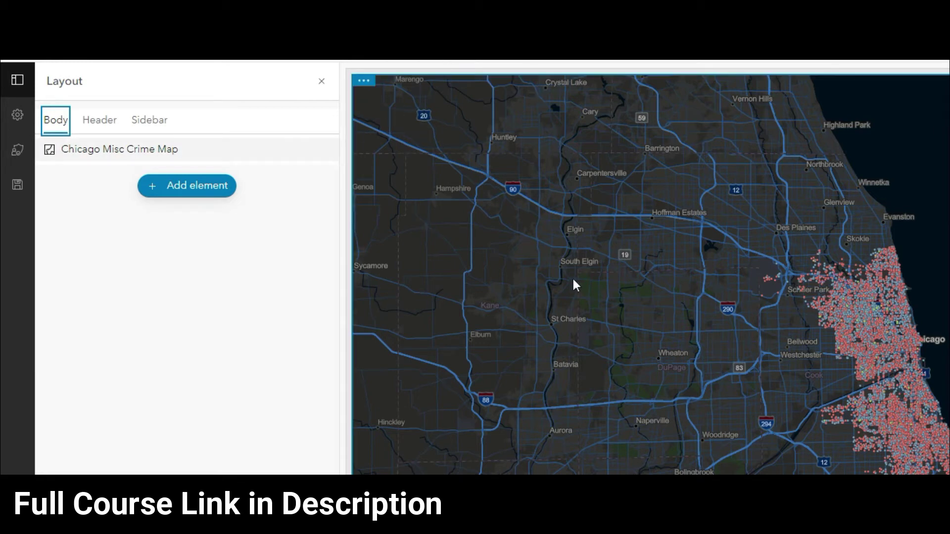
click(89, 123)
click(149, 127)
click(58, 123)
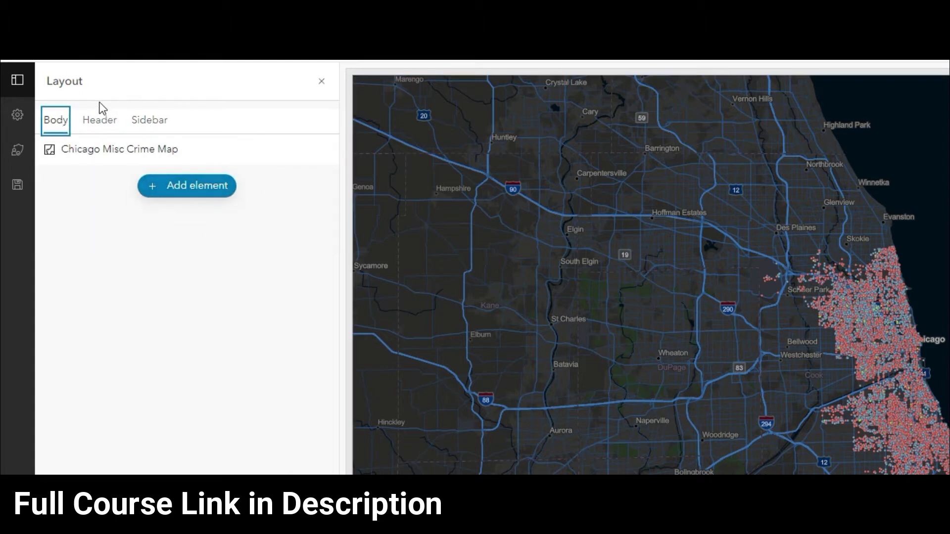
click(177, 197)
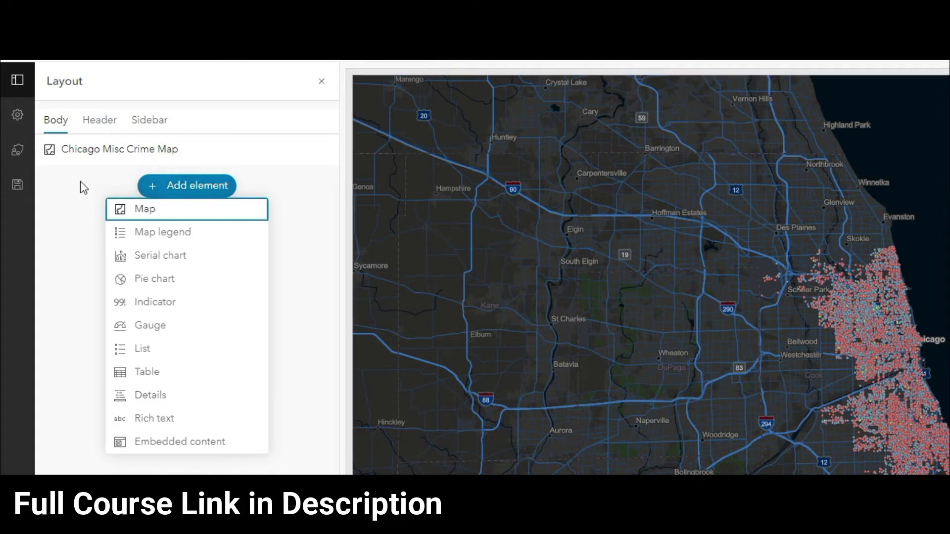
key(Escape)
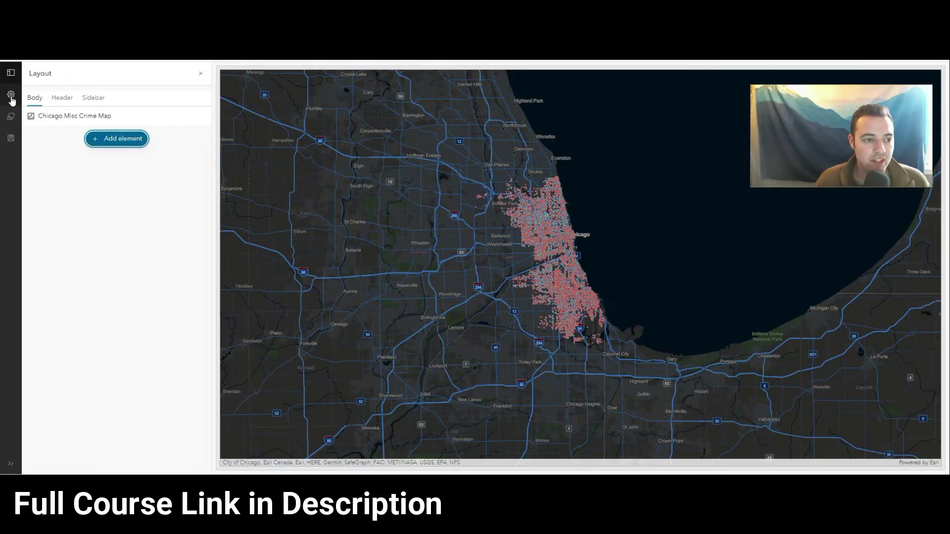
Review the dashboard's theme and general settings, and close them without saving.
click(11, 96)
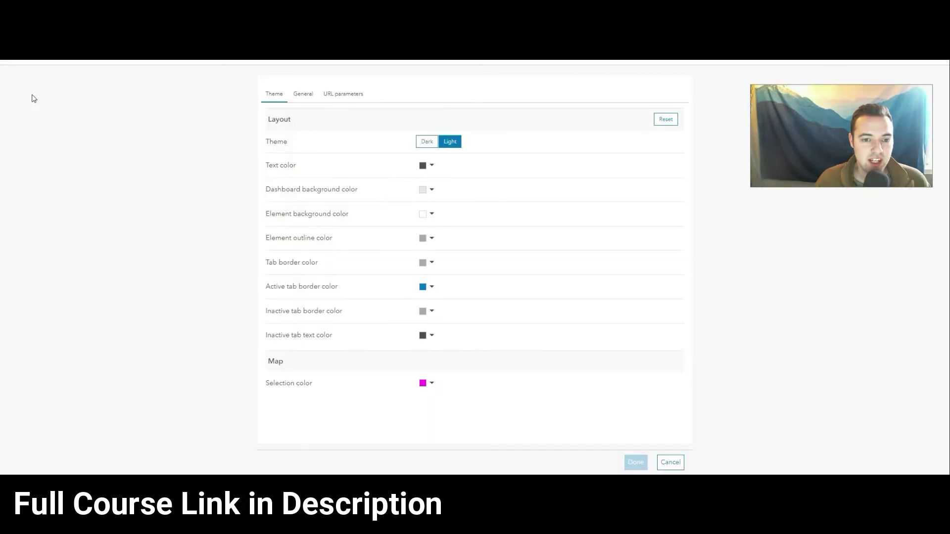
click(303, 96)
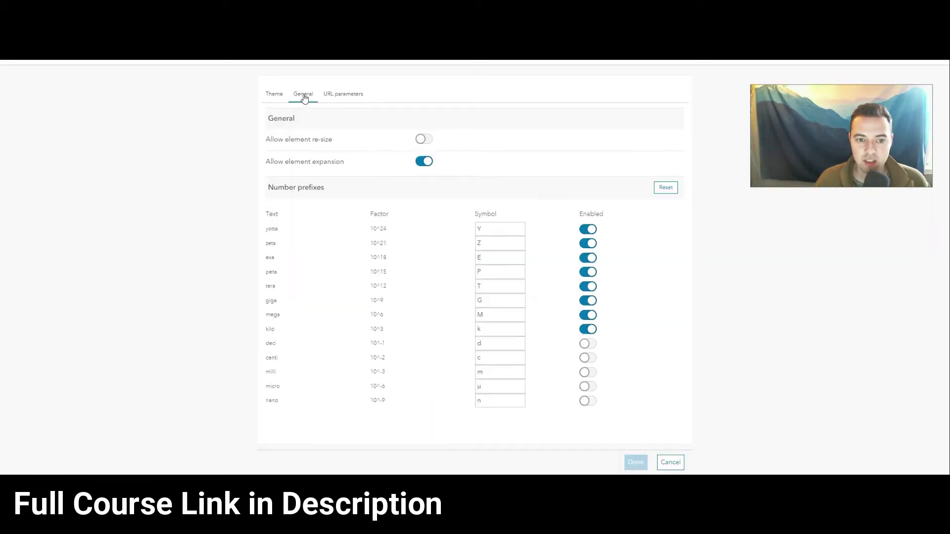
click(281, 100)
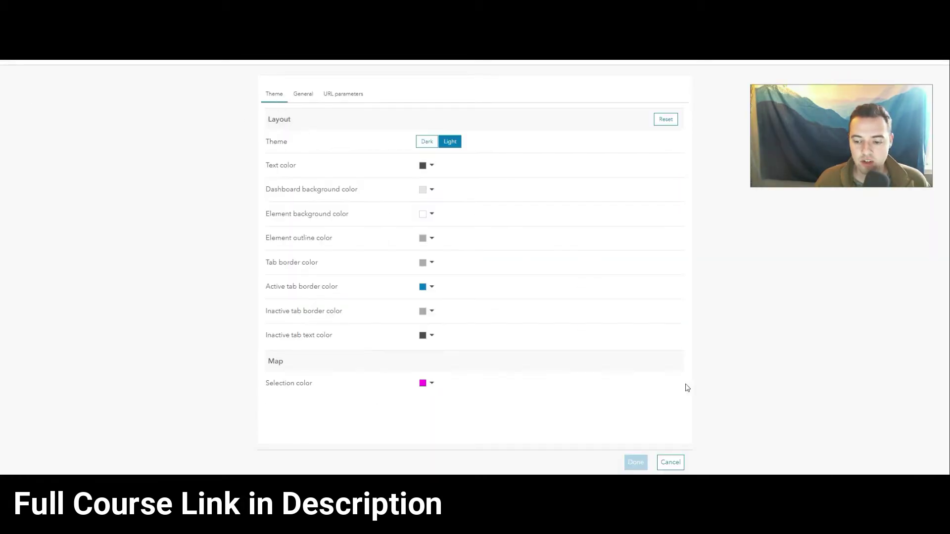
click(673, 461)
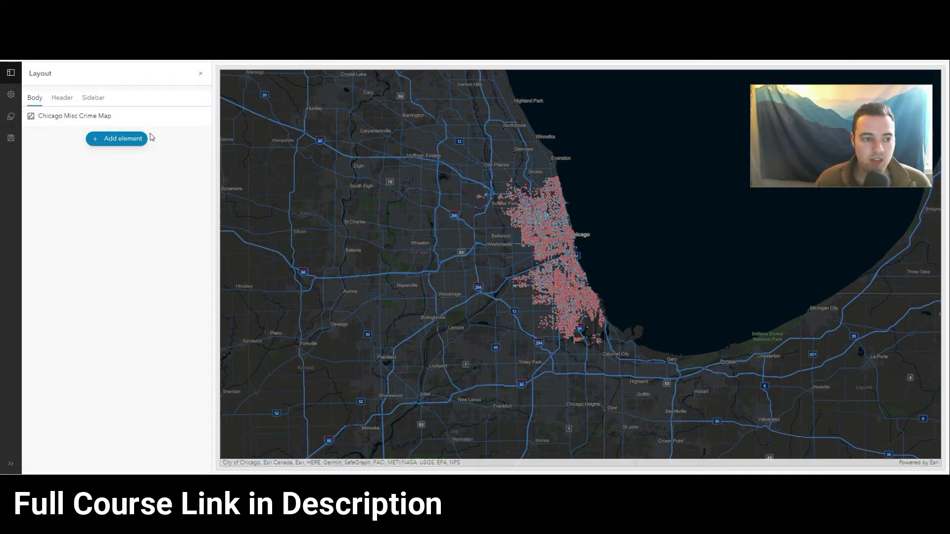
Add a header to the dashboard and set its title to "Chicago Crime Dashboard".
click(59, 99)
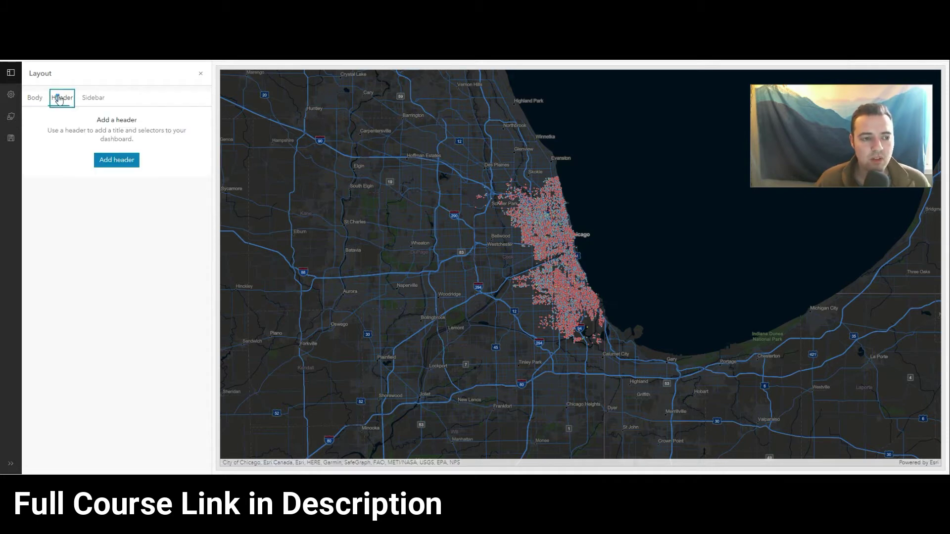
click(115, 165)
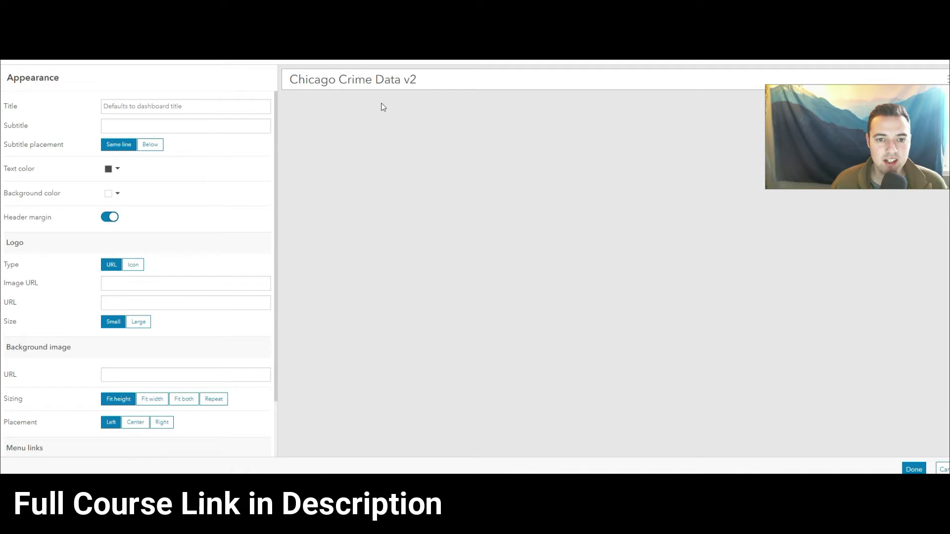
click(172, 110)
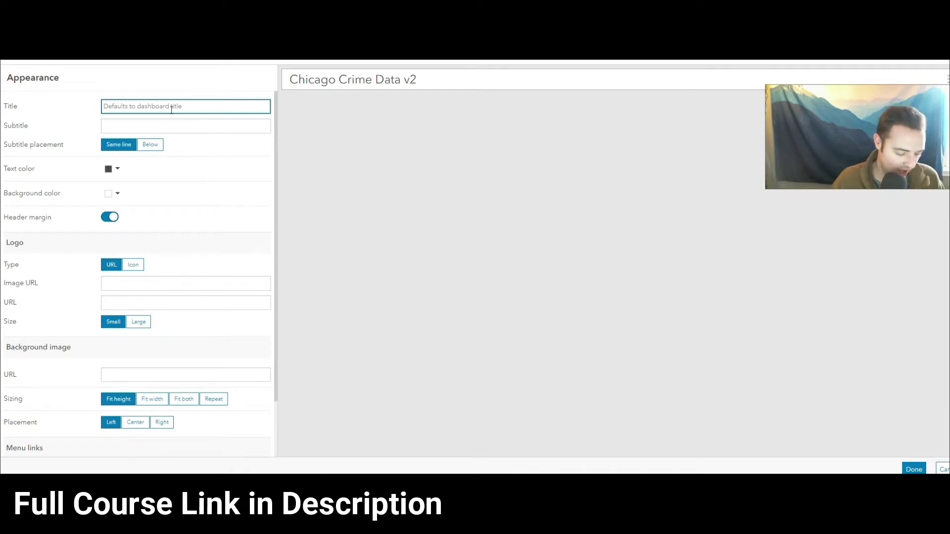
text(Crime)
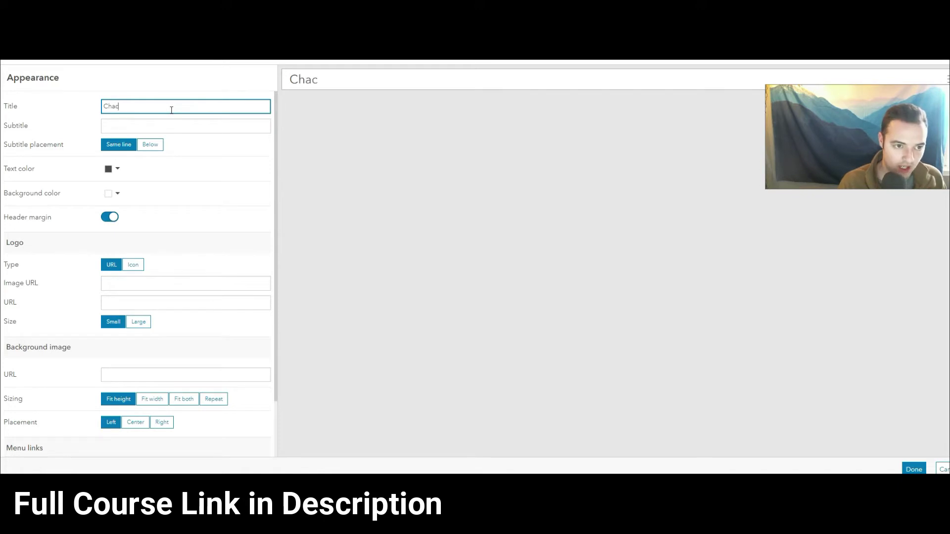
text(Chicago Crime Dashboard)
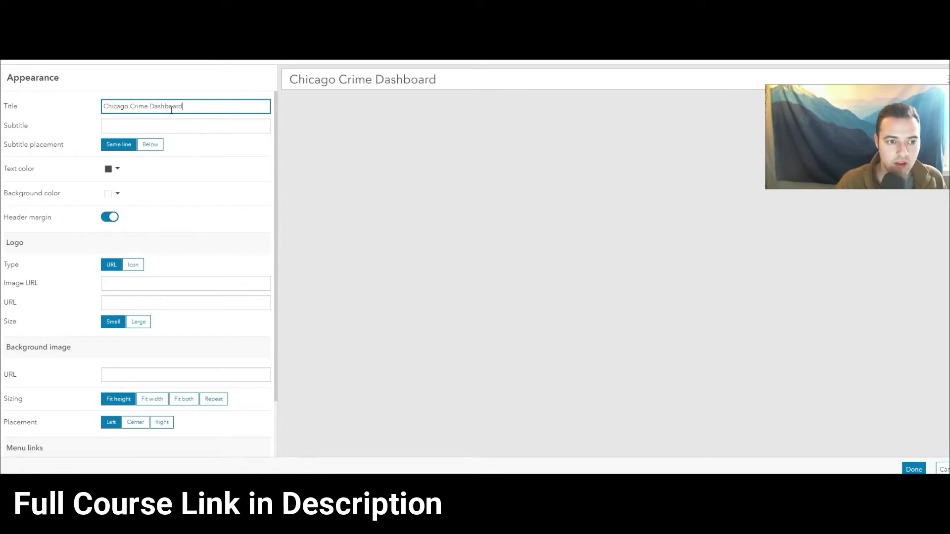
Look through the header's subtitle, text color, margin, logo and background image options, and apply the header.
click(144, 126)
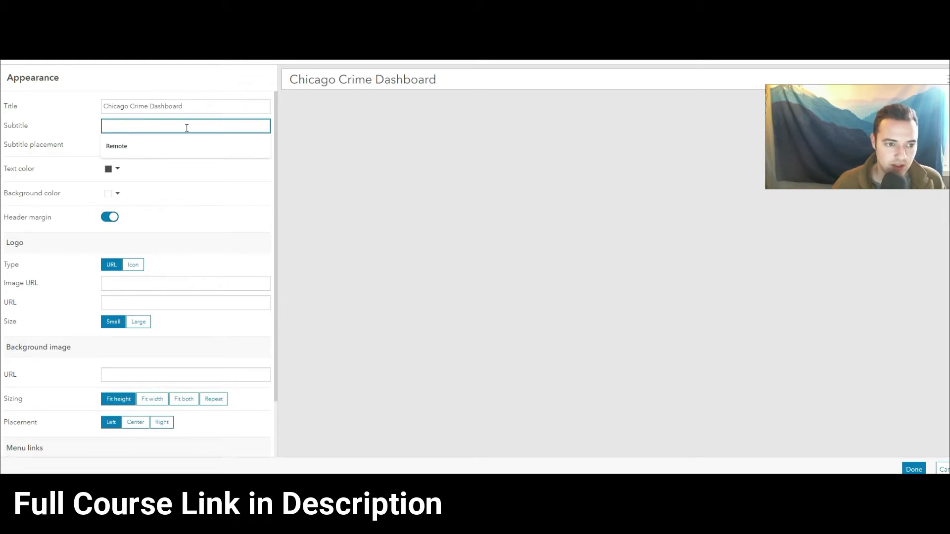
click(84, 131)
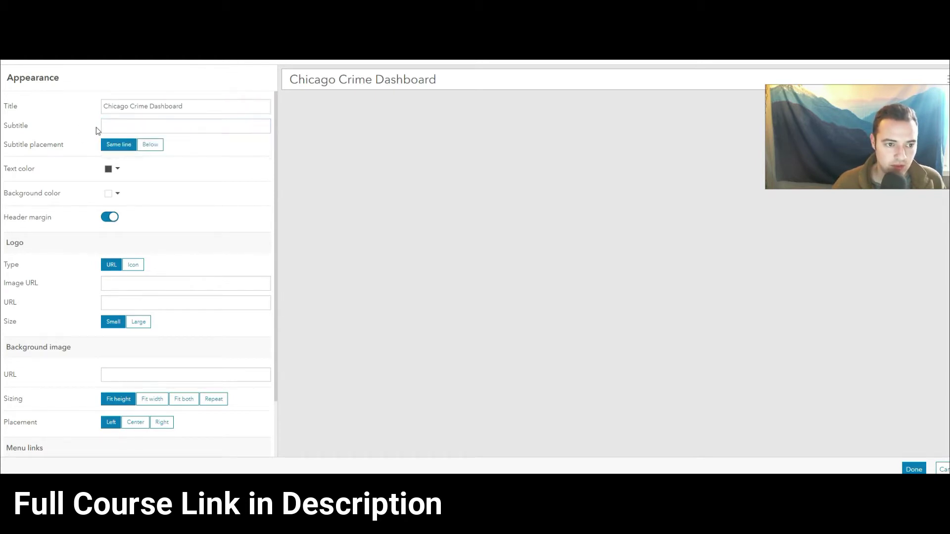
click(119, 172)
click(147, 175)
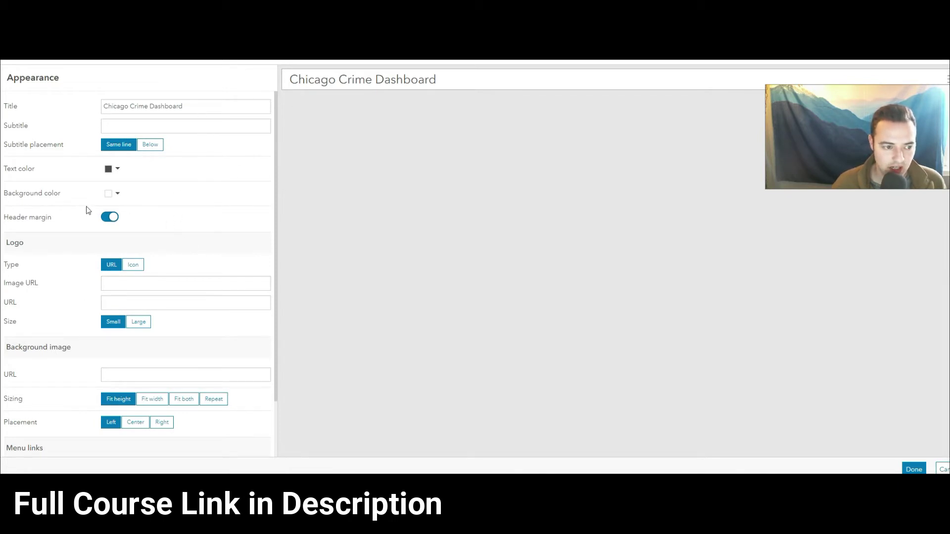
click(104, 218)
click(107, 218)
click(108, 220)
click(108, 221)
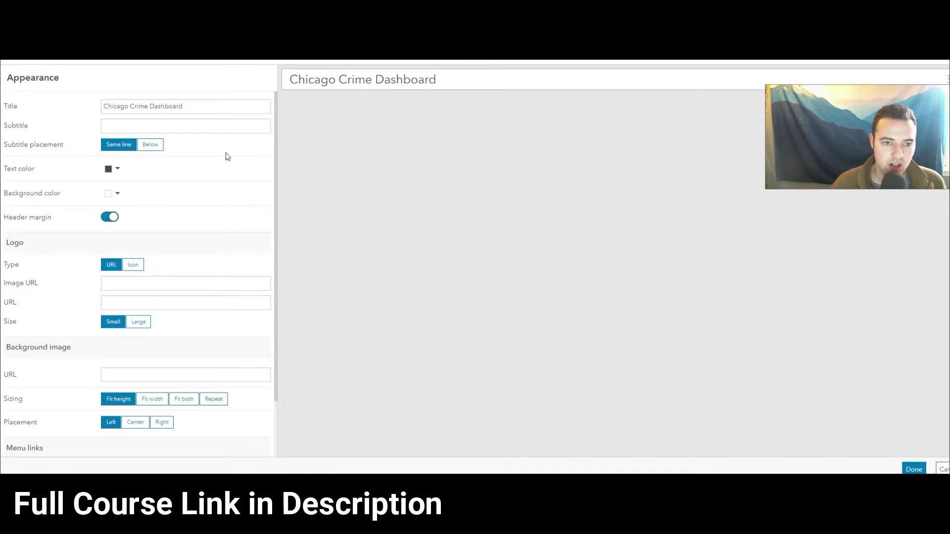
scroll(138, 218, down, 2)
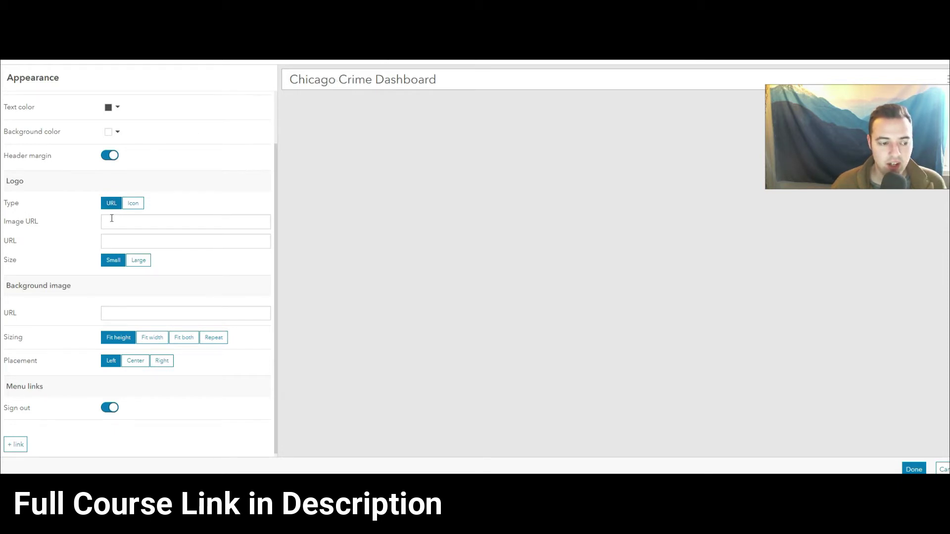
scroll(61, 269, down, 1)
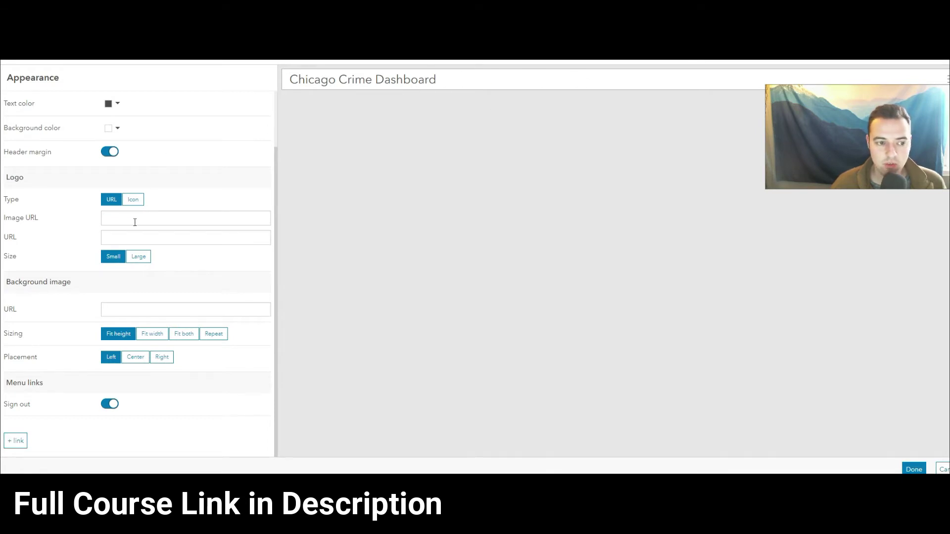
scroll(102, 151, up, 2)
click(896, 463)
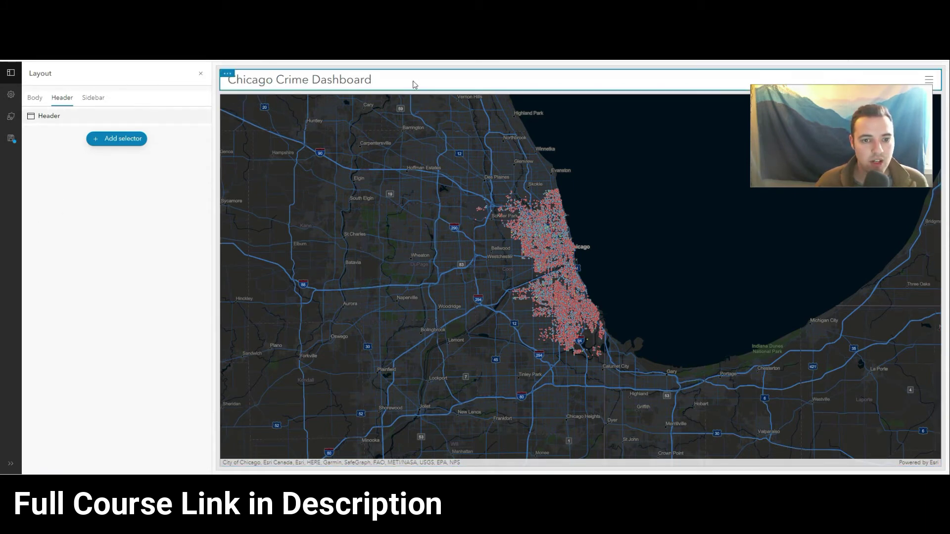
Switch the dashboard's layout theme to Dark and save the setting.
click(10, 94)
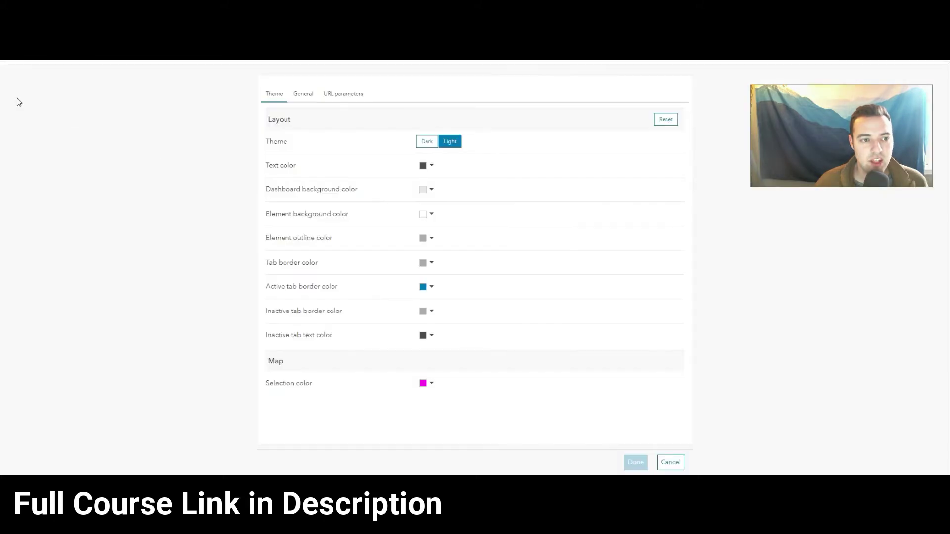
click(671, 463)
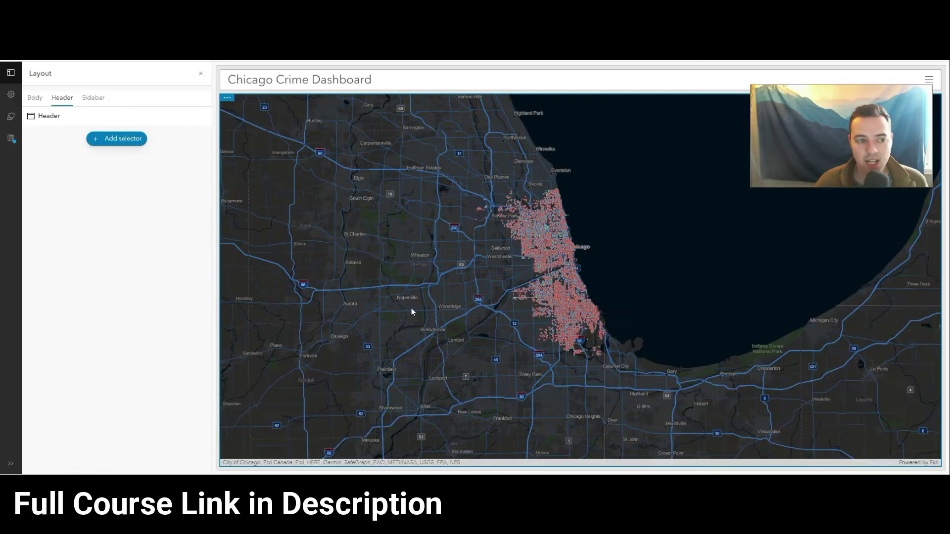
click(10, 94)
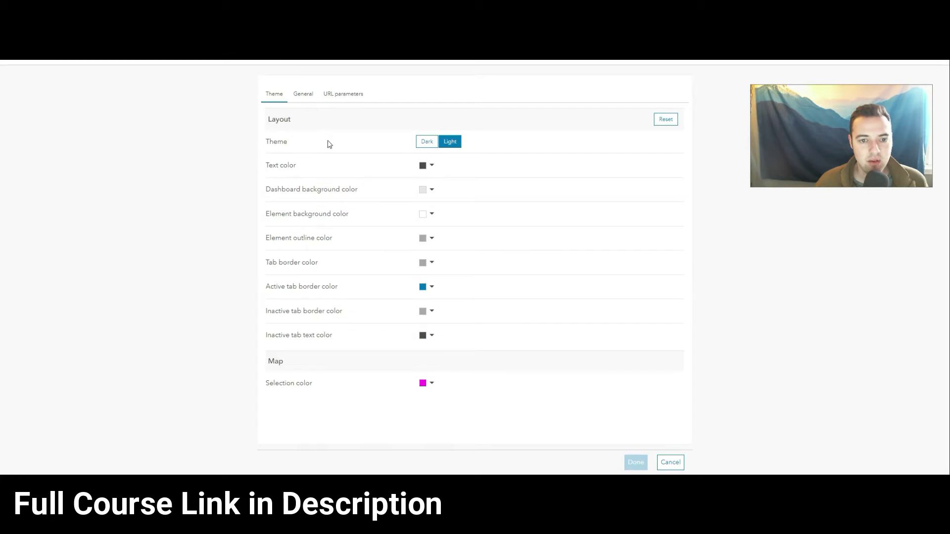
click(427, 144)
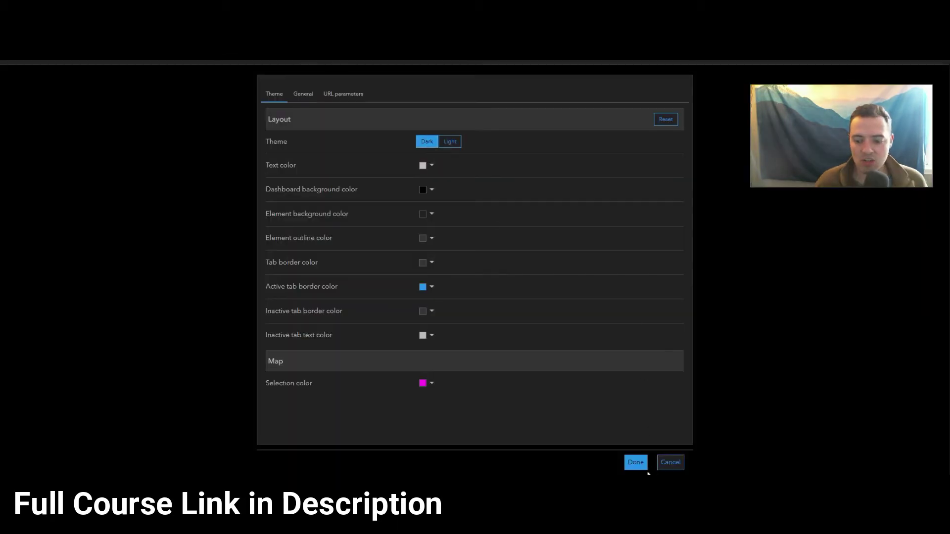
click(639, 465)
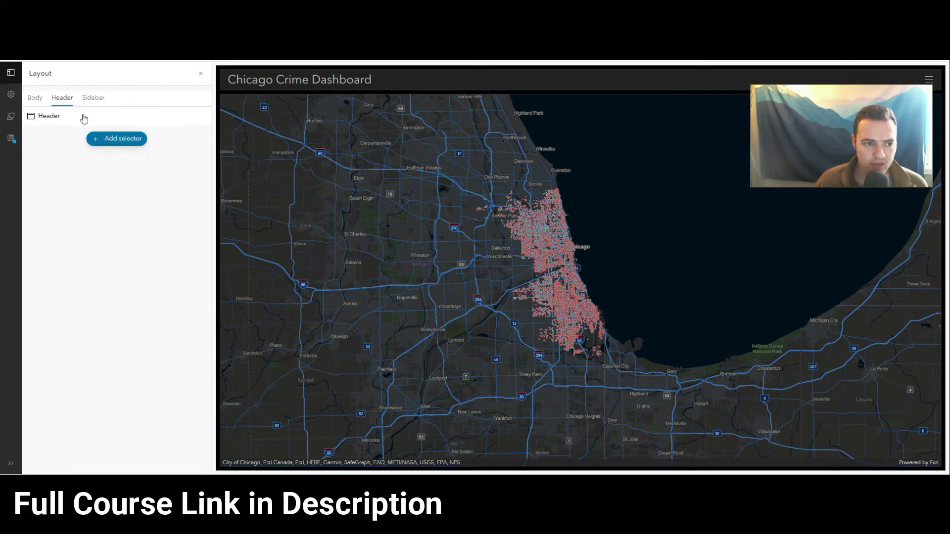
Add a date selector with its default options to the dashboard header.
click(36, 100)
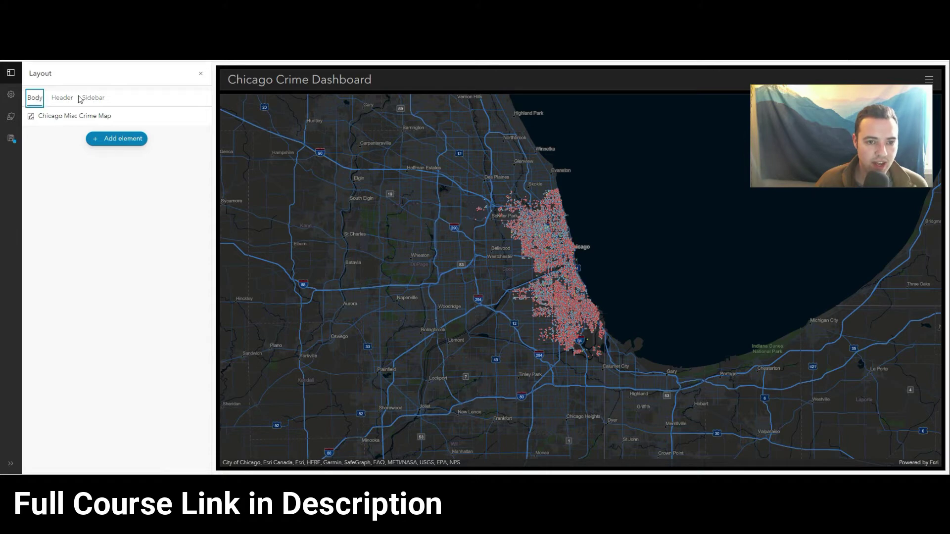
mouse_move(227, 78)
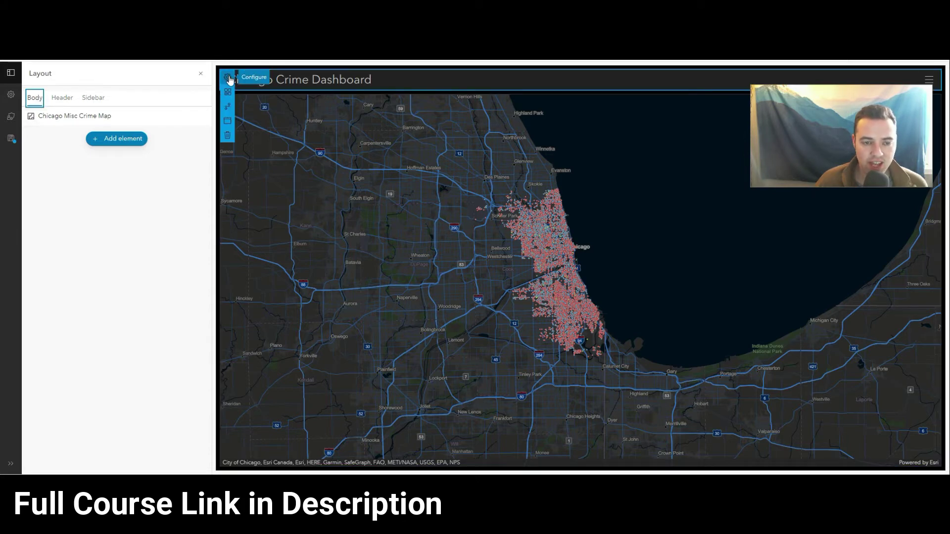
drag(832, 139, 835, 203)
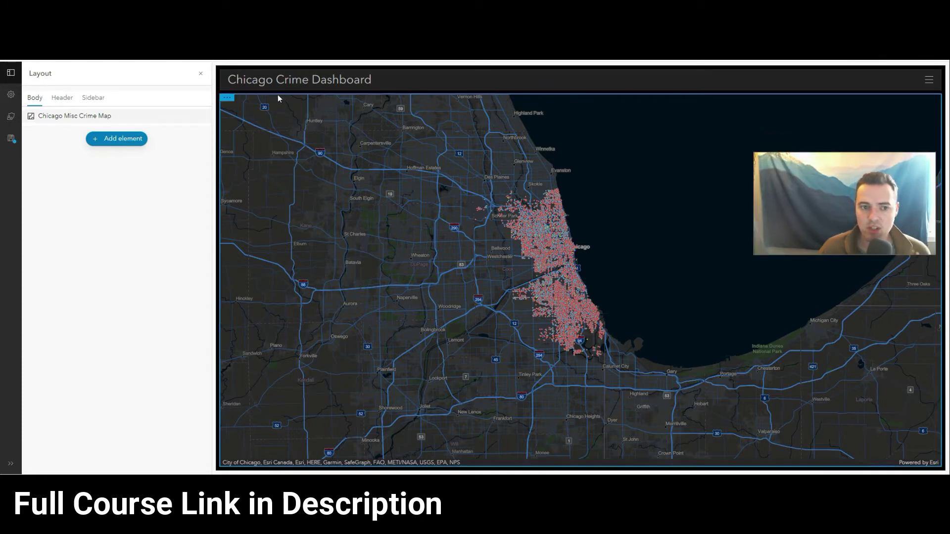
mouse_move(227, 78)
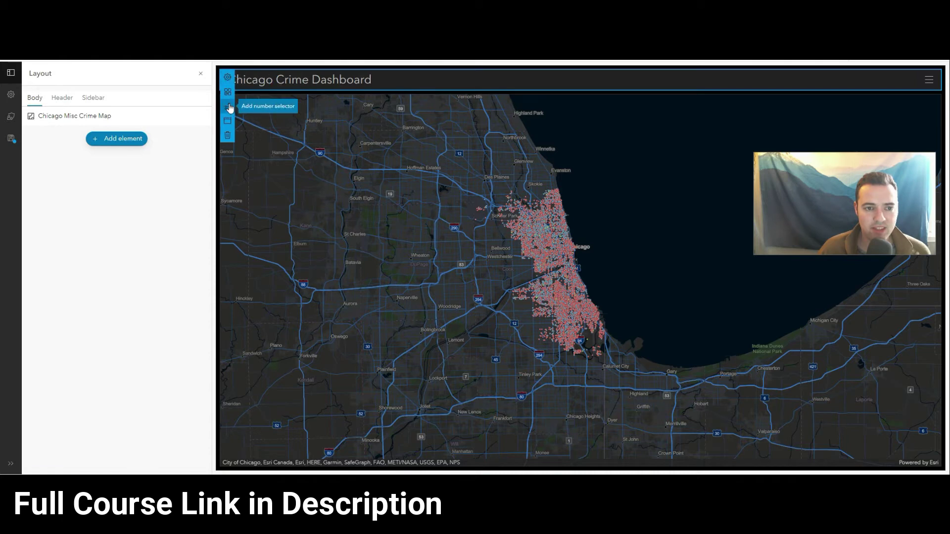
mouse_move(258, 169)
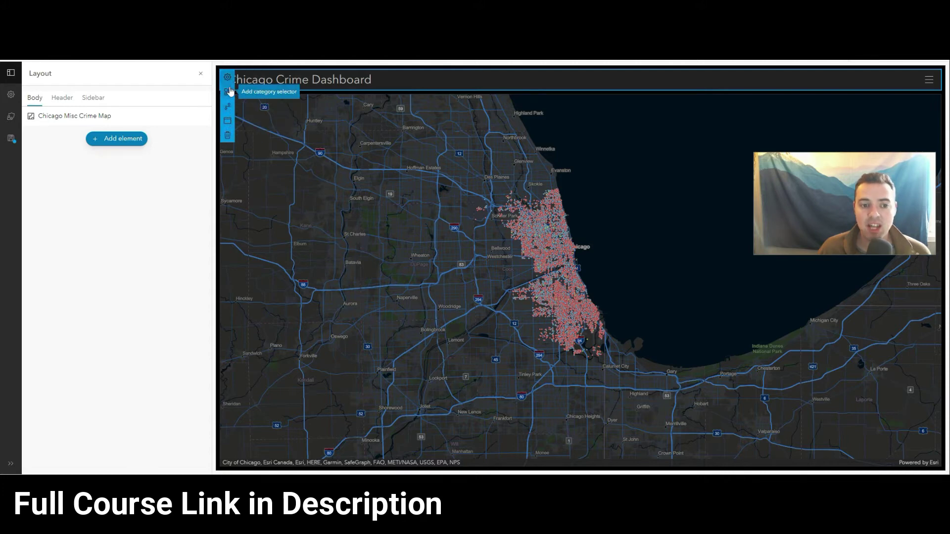
click(228, 122)
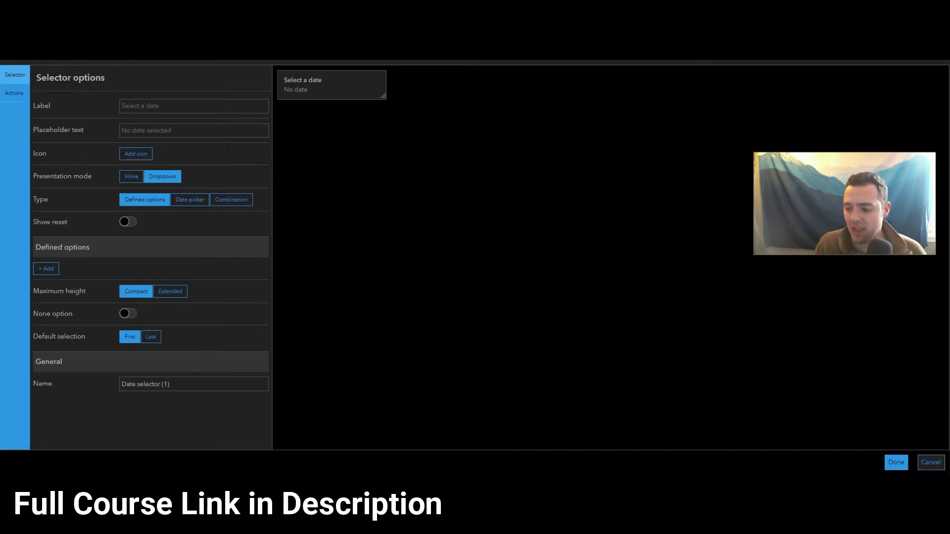
click(897, 463)
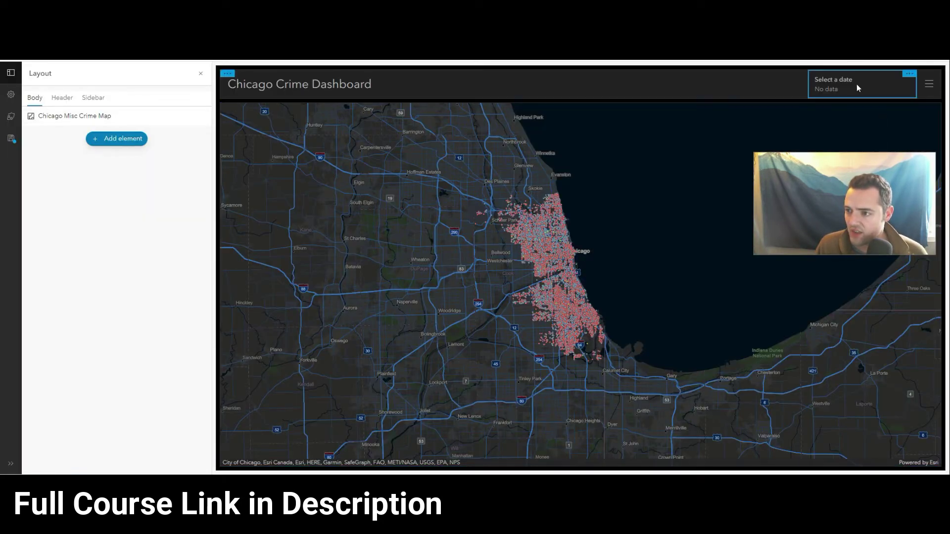
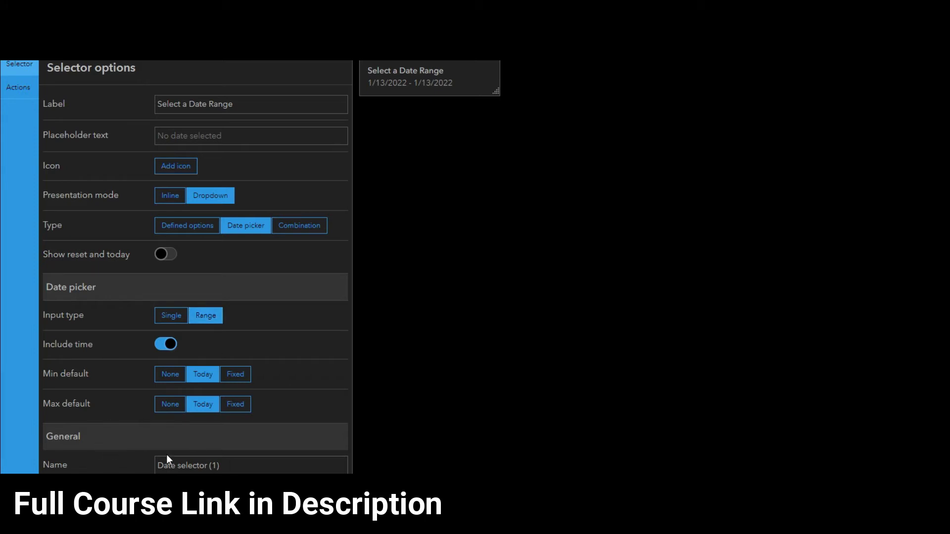
Rename the date selector to "Date Picker", exclude time from its range input, and apply the settings.
drag(229, 467, 191, 467)
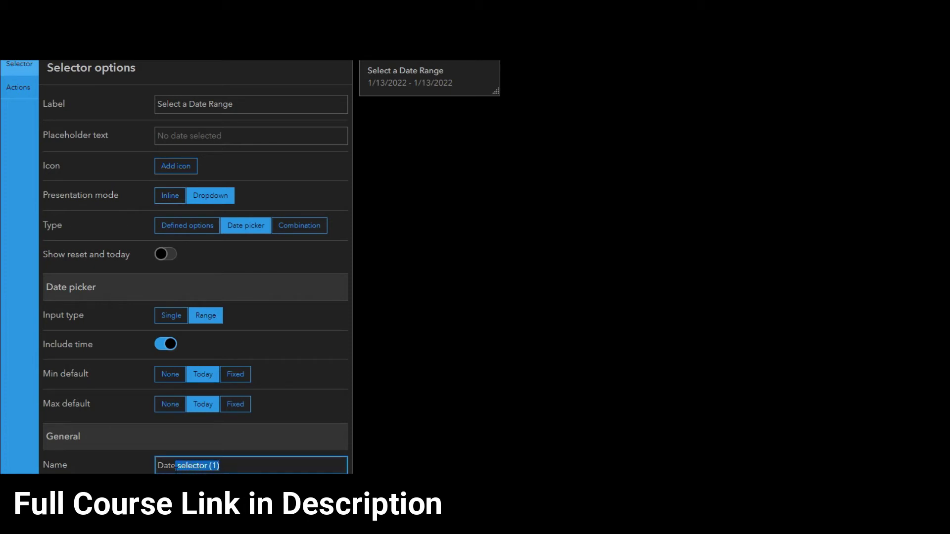
key(BackSpace)
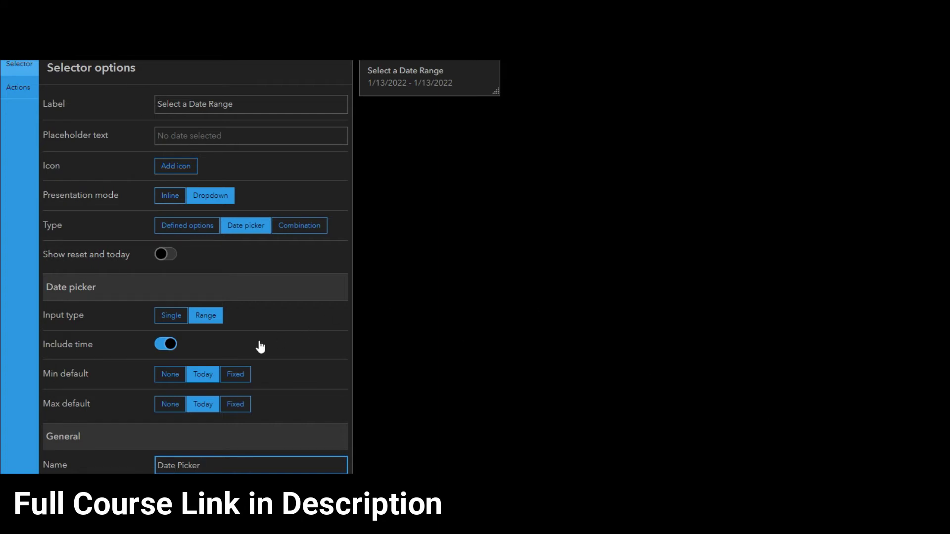
click(168, 346)
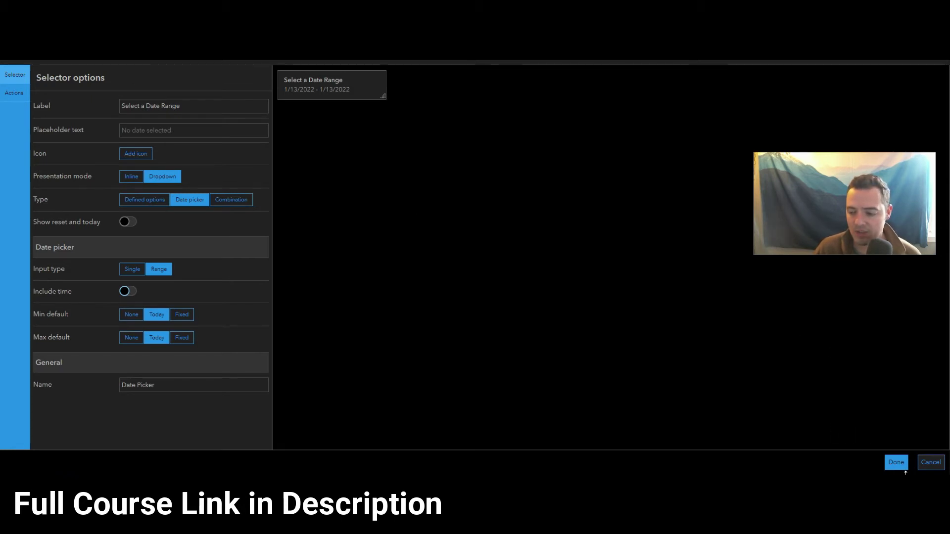
click(896, 462)
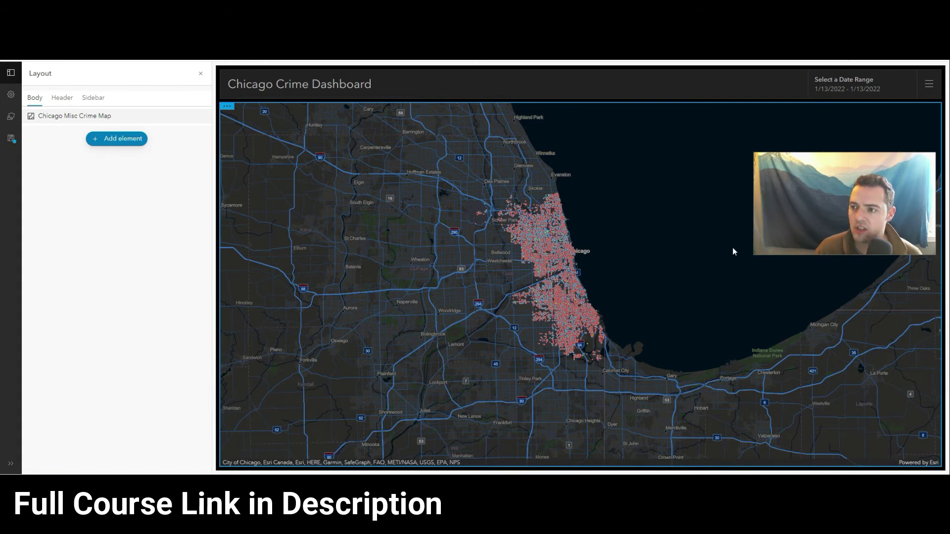
drag(864, 176, 345, 143)
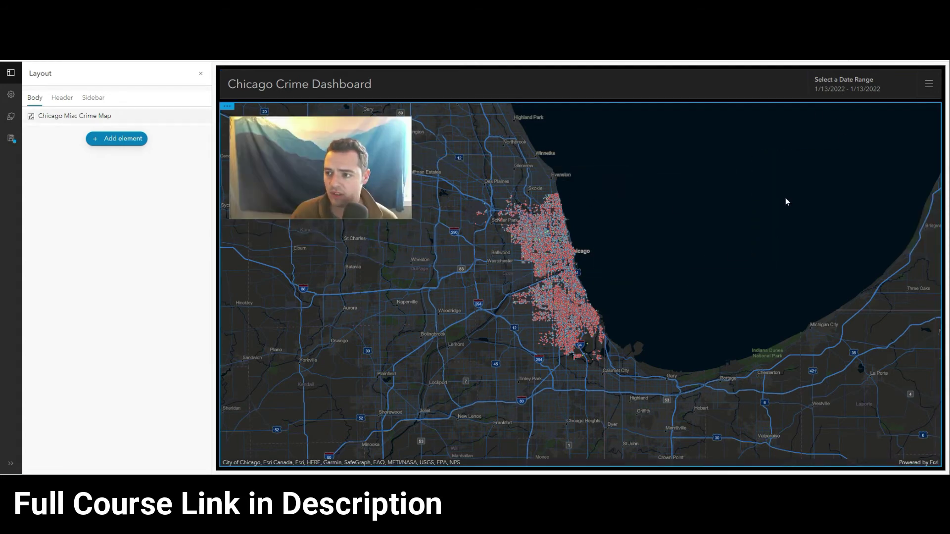
Try the header's date selector with a range from 1/3/2022 until 1/13/2022.
click(891, 90)
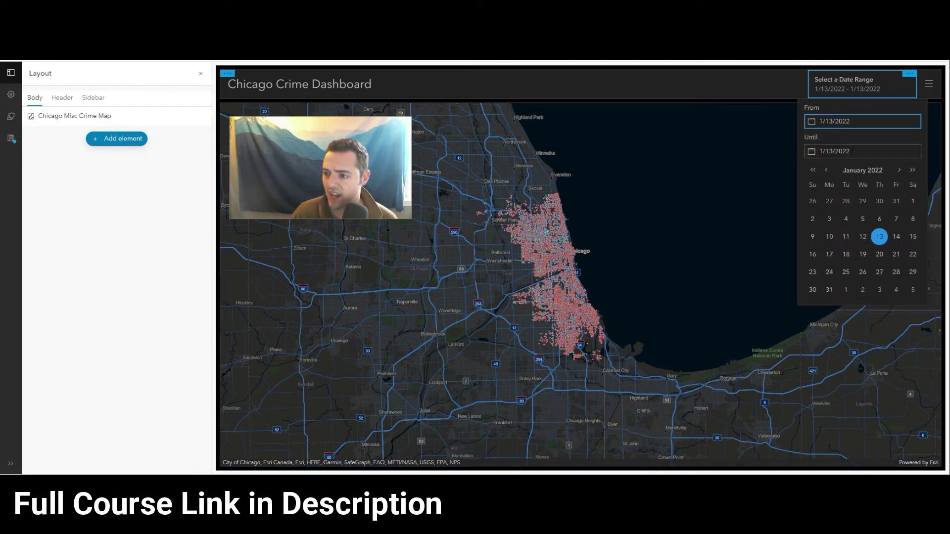
click(855, 151)
click(853, 122)
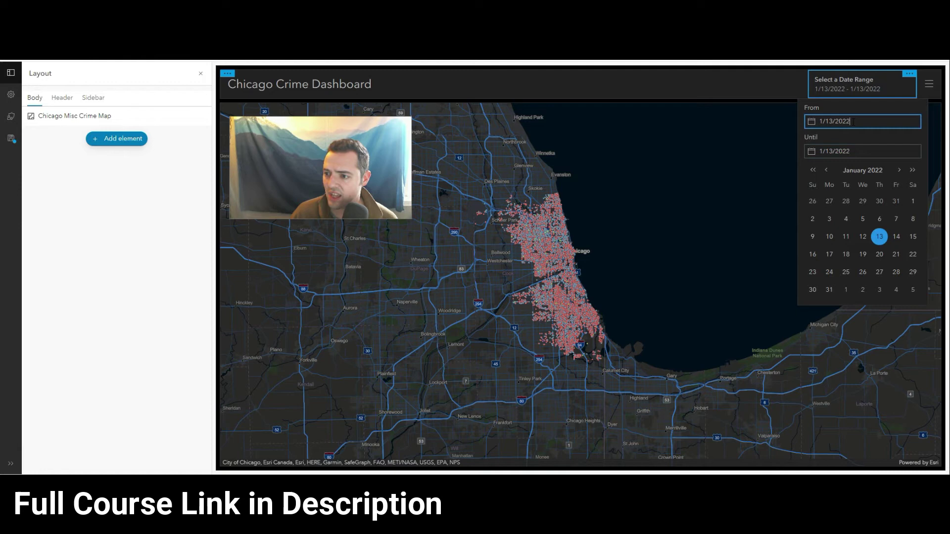
click(831, 220)
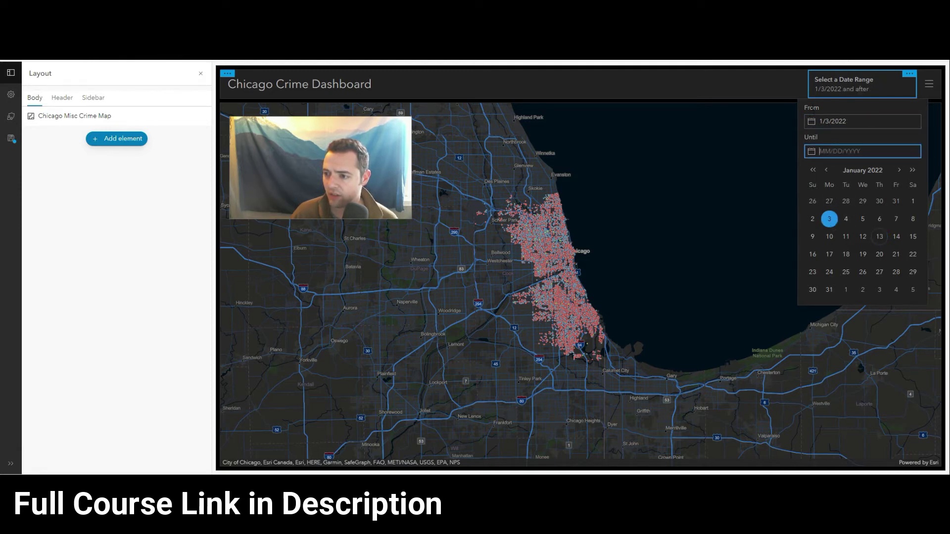
click(881, 238)
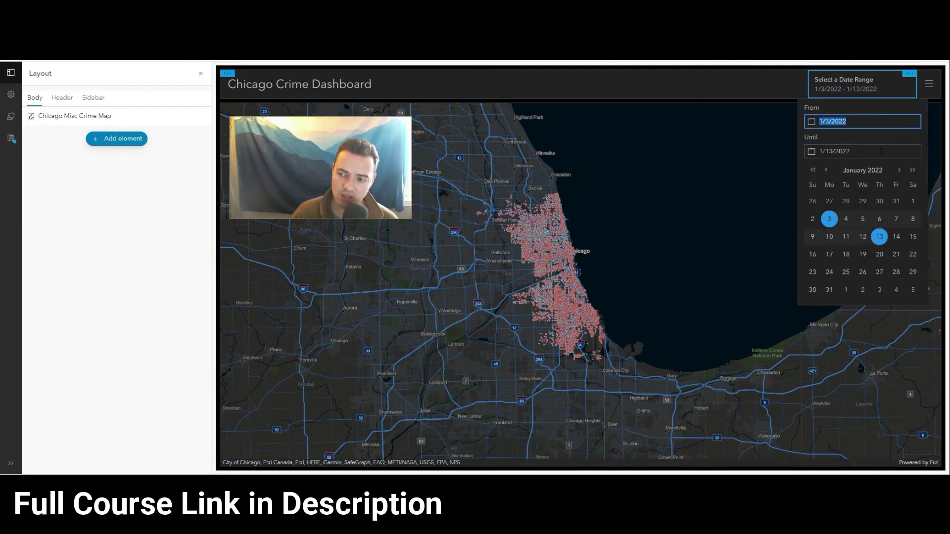
Set the date selector's range from 1/9/2014 until 1/23/2016.
click(866, 121)
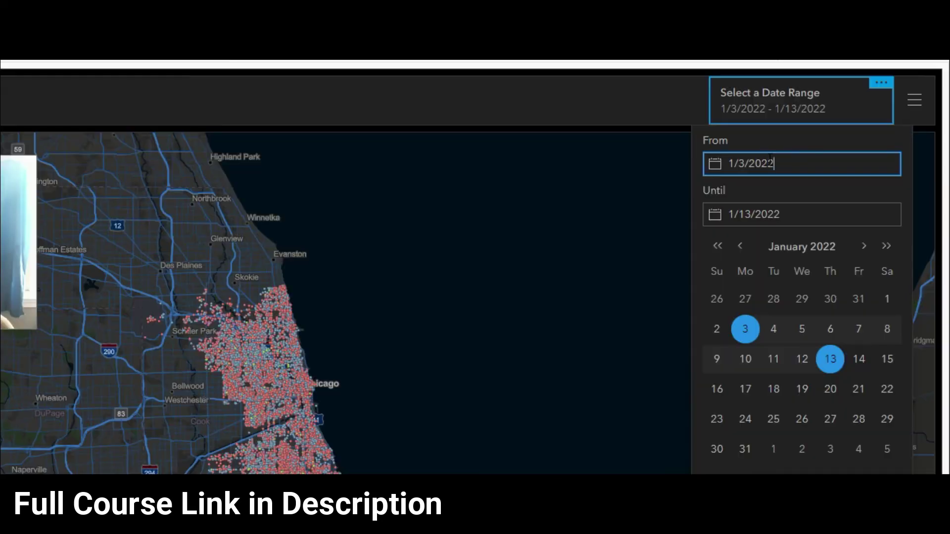
key(shift+Left)
key(shift+Left)
text(14)
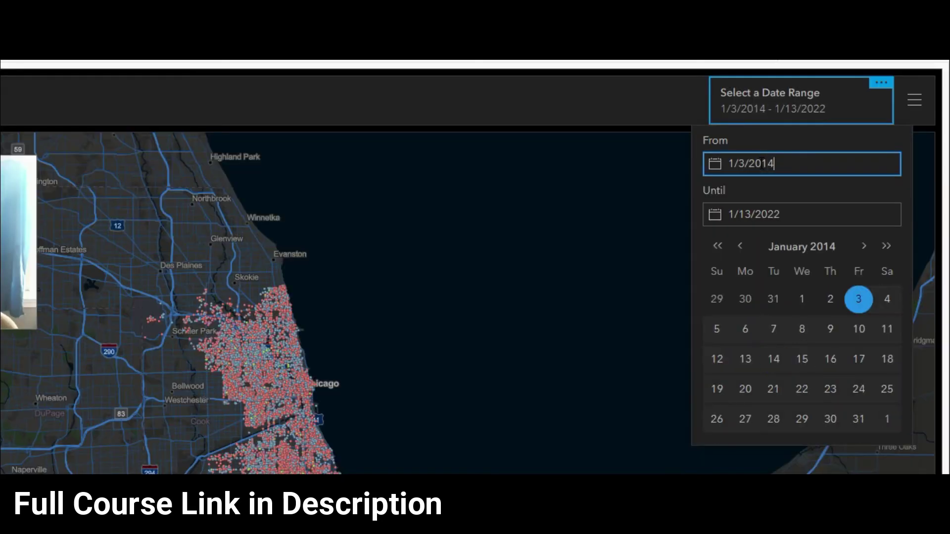
click(831, 338)
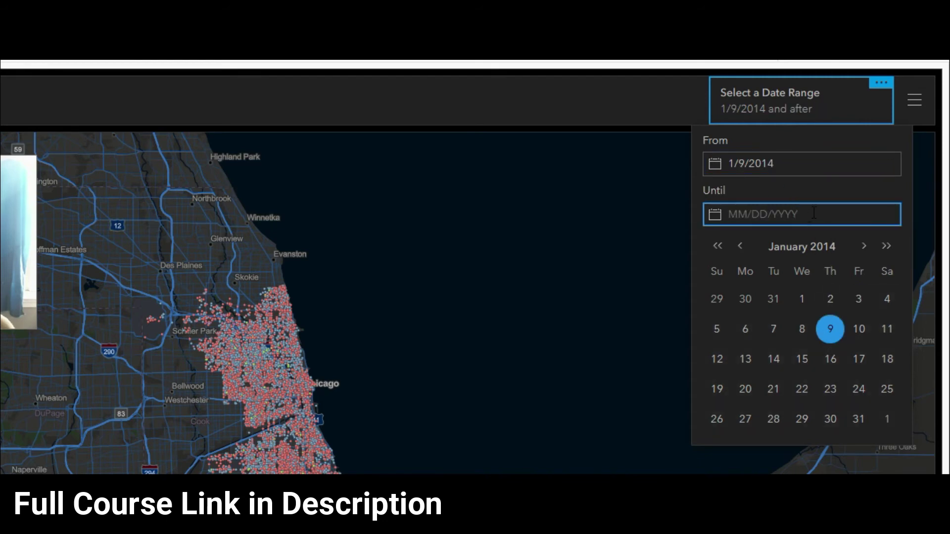
click(831, 391)
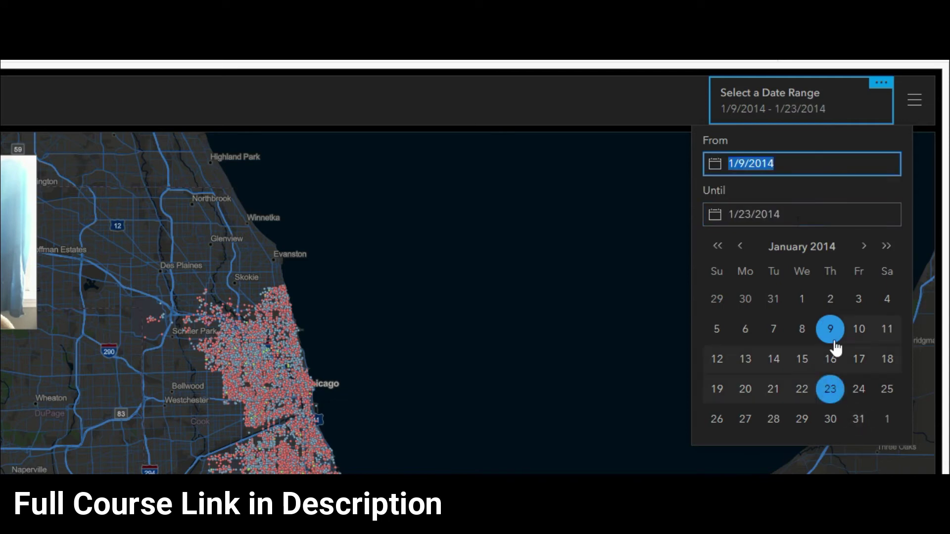
click(819, 217)
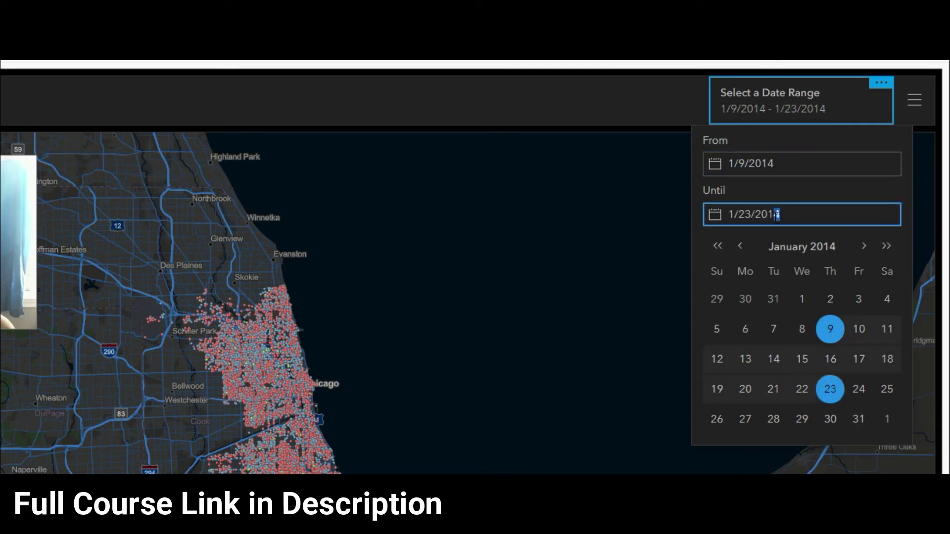
text(6)
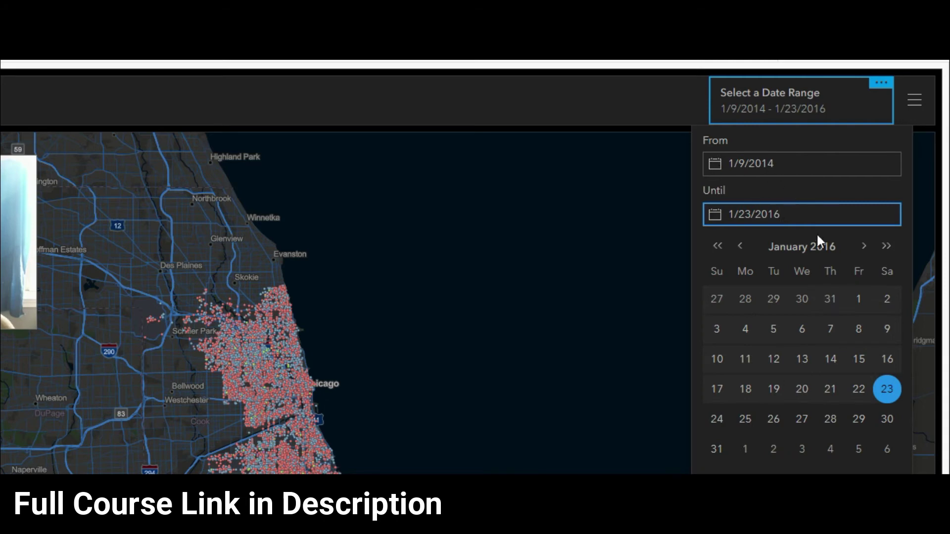
Browse the date selector's calendar forward and back through months and years without picking a date.
click(869, 253)
click(868, 254)
click(868, 253)
click(869, 253)
click(869, 253)
click(868, 253)
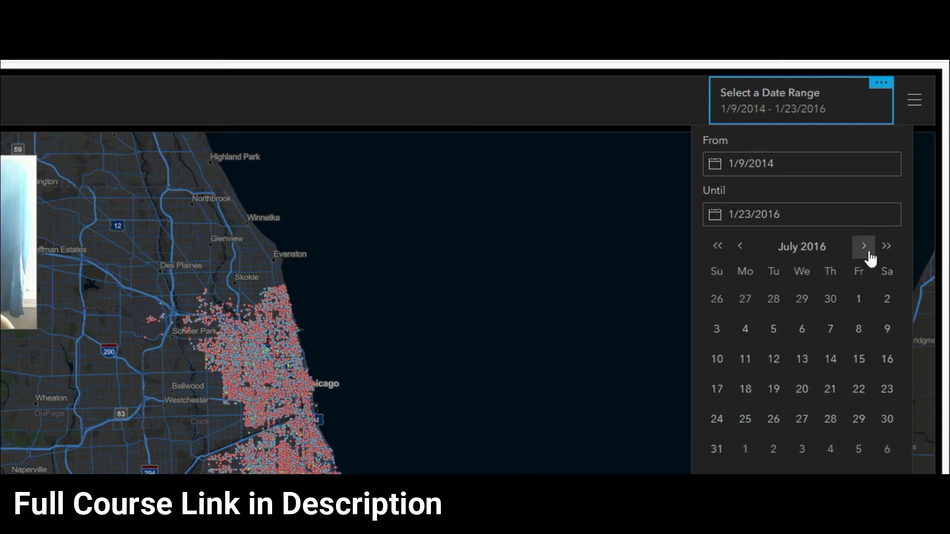
click(871, 258)
click(883, 252)
click(884, 252)
click(883, 252)
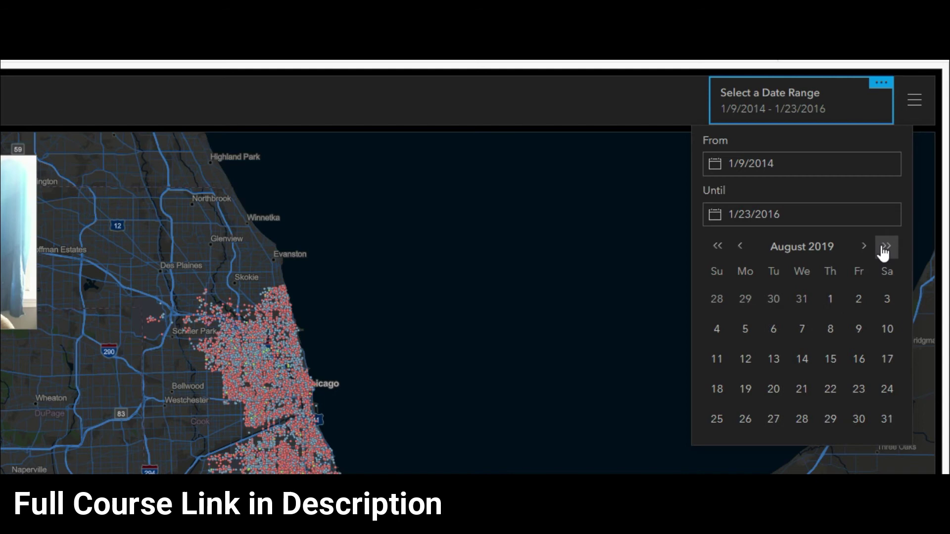
click(718, 248)
click(718, 248)
click(719, 250)
click(739, 250)
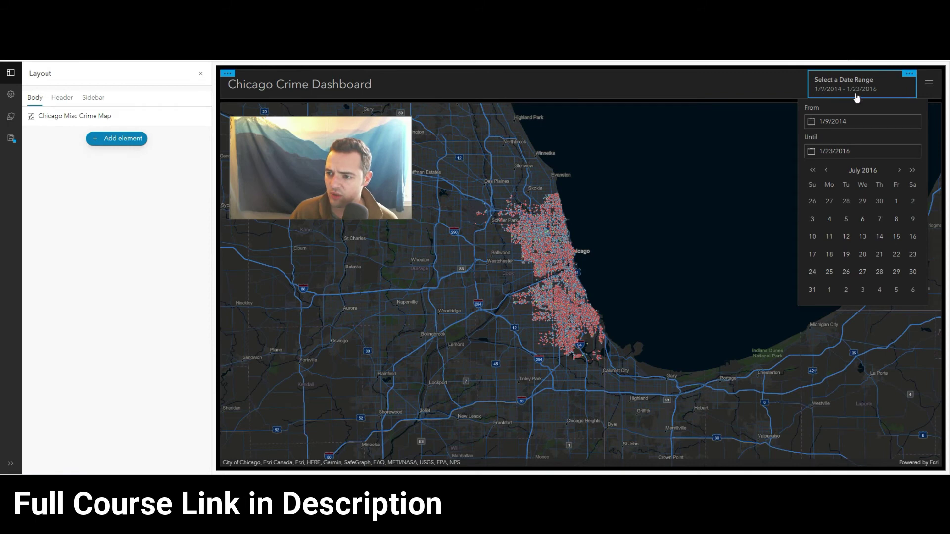
Close the date selector's calendar and save the dashboard.
click(785, 81)
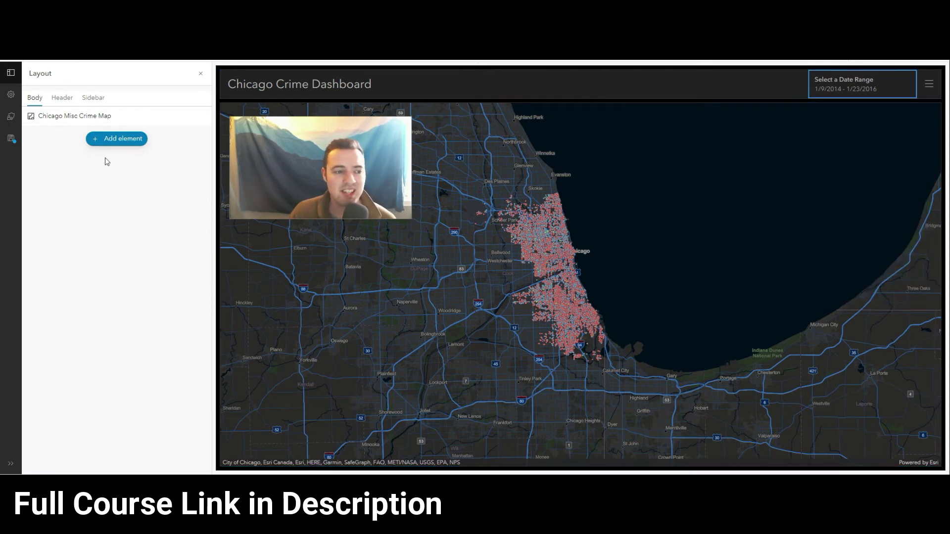
click(15, 140)
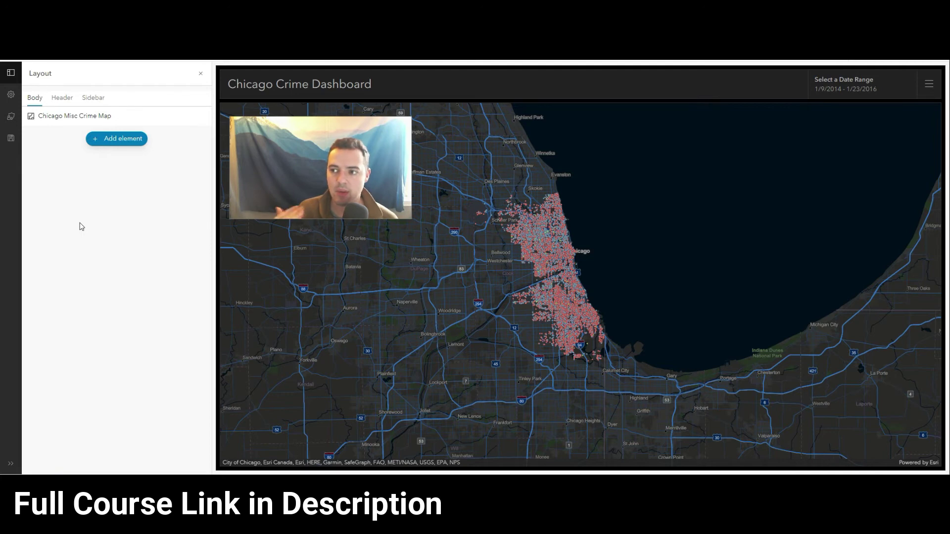
Open the header date selector's configuration, compare its selector and action settings, and end on the actions.
mouse_move(908, 81)
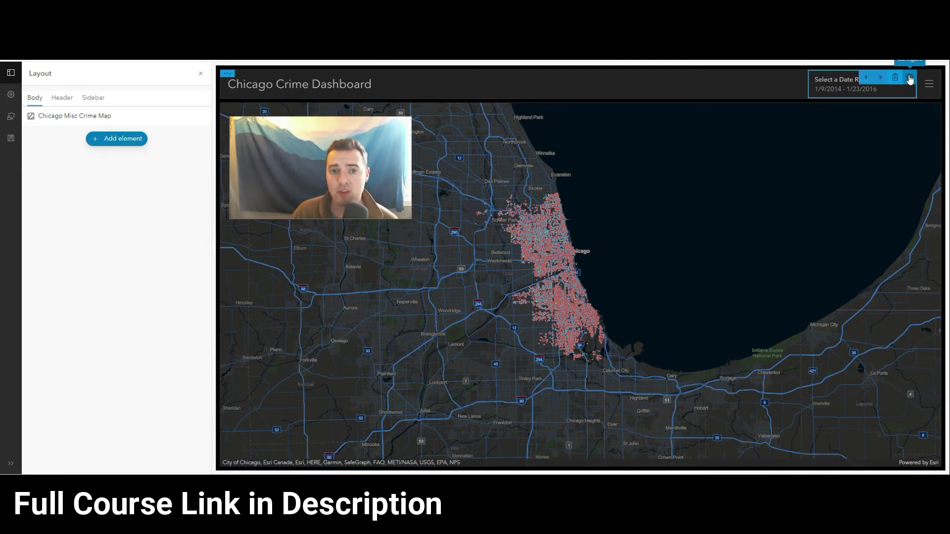
click(910, 79)
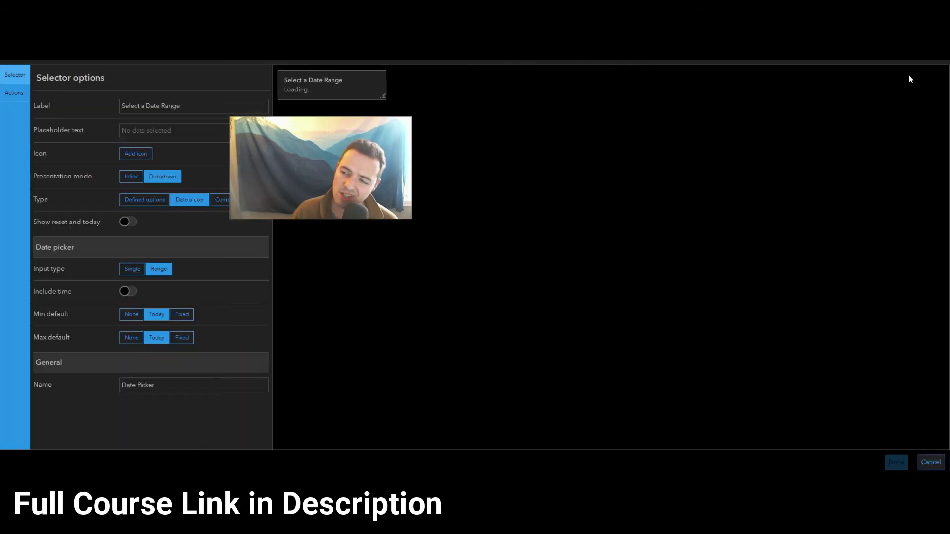
drag(407, 173, 455, 251)
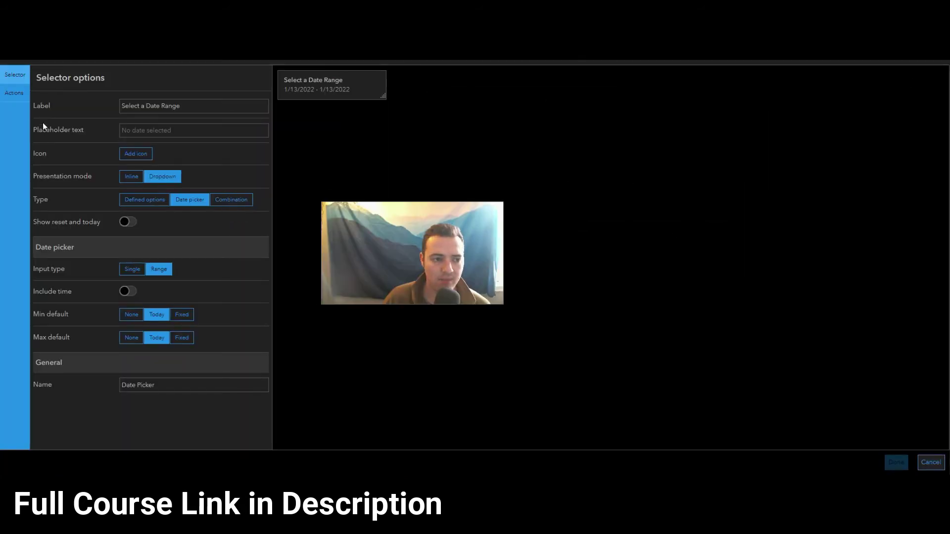
click(18, 97)
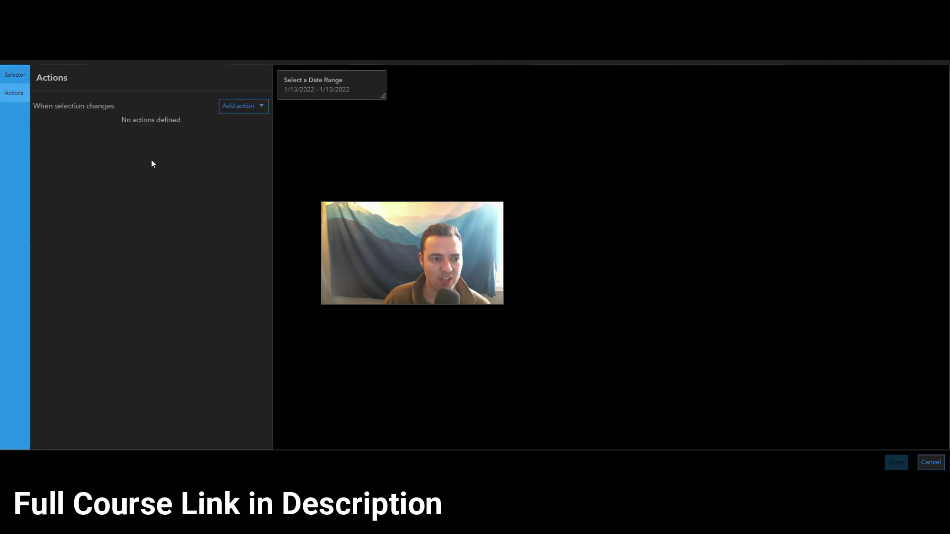
click(15, 75)
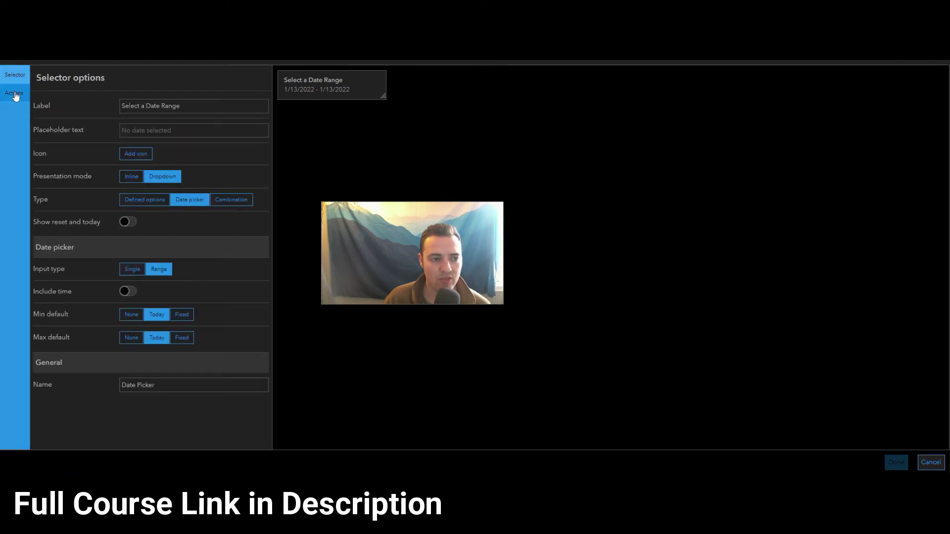
click(14, 93)
click(18, 76)
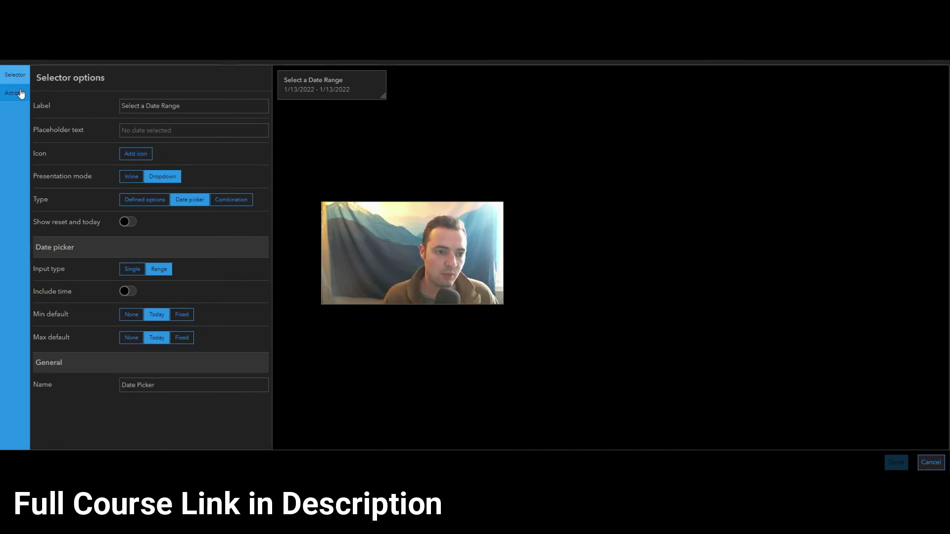
click(20, 93)
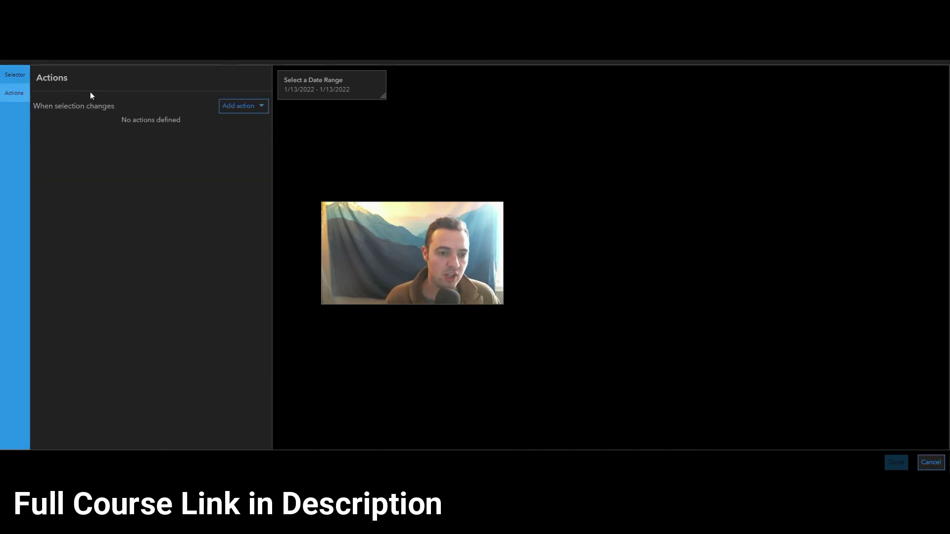
Add a Filter action targeting the Chicago Misc Crimes Collection layer, with Date as the target field, and apply it.
click(228, 106)
click(207, 124)
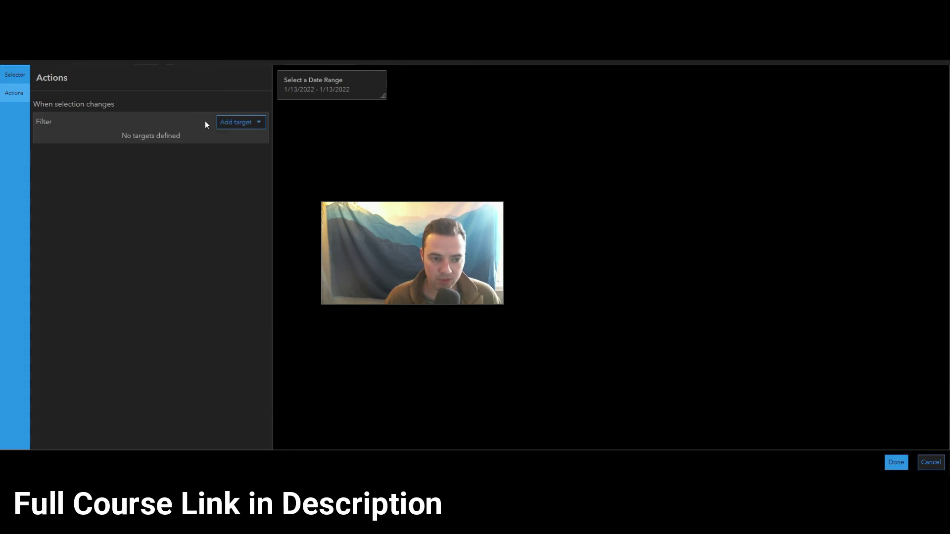
click(252, 123)
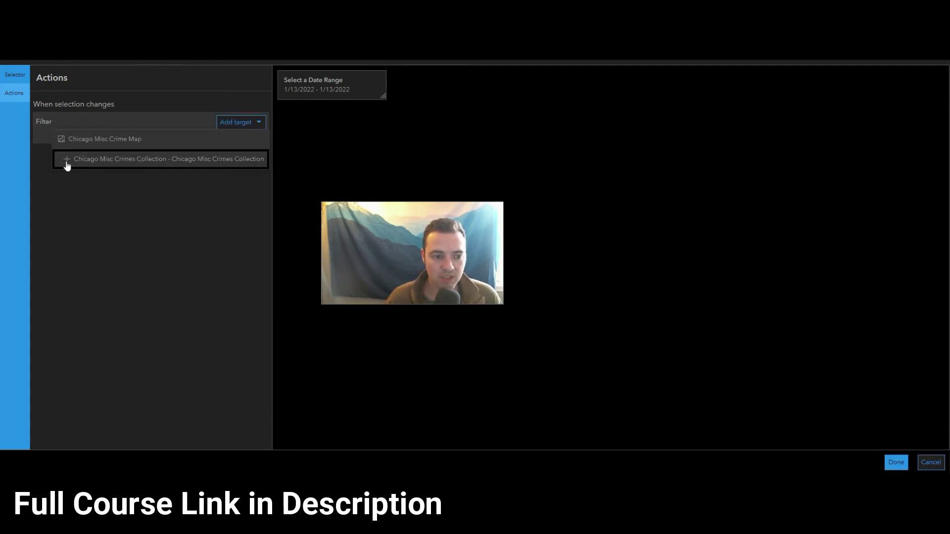
click(208, 159)
click(195, 179)
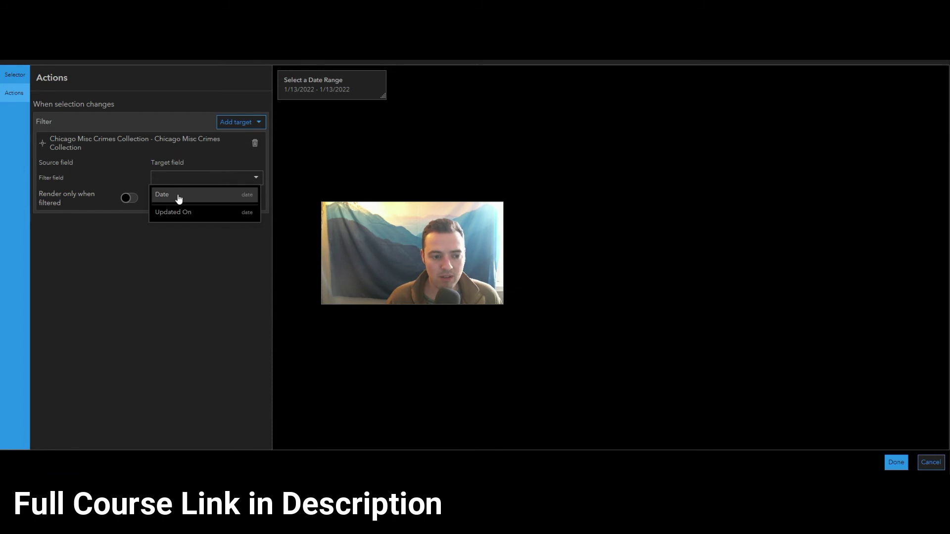
click(183, 198)
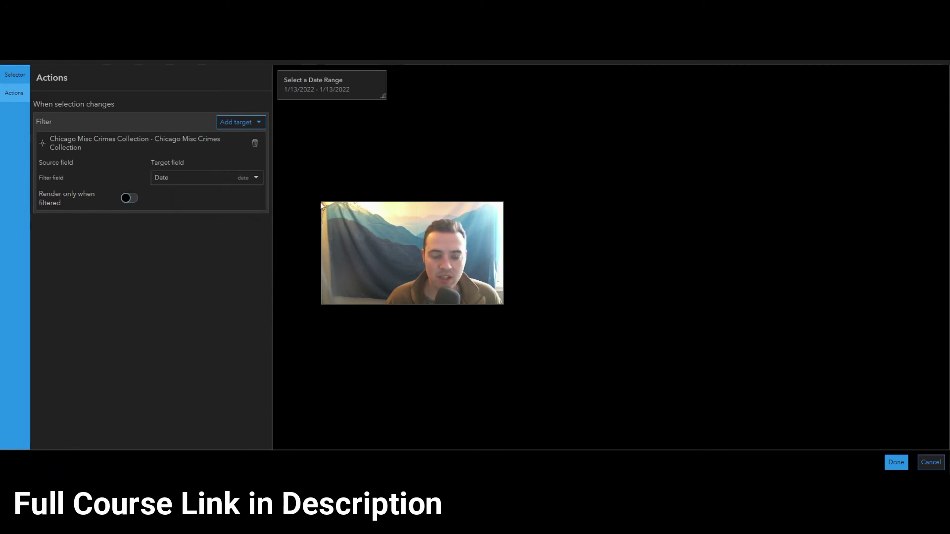
click(897, 463)
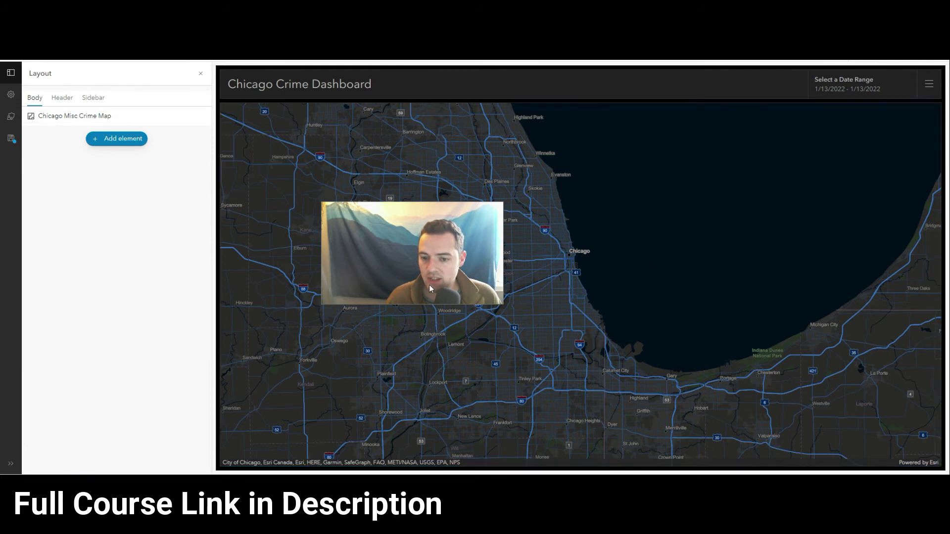
drag(439, 267, 361, 212)
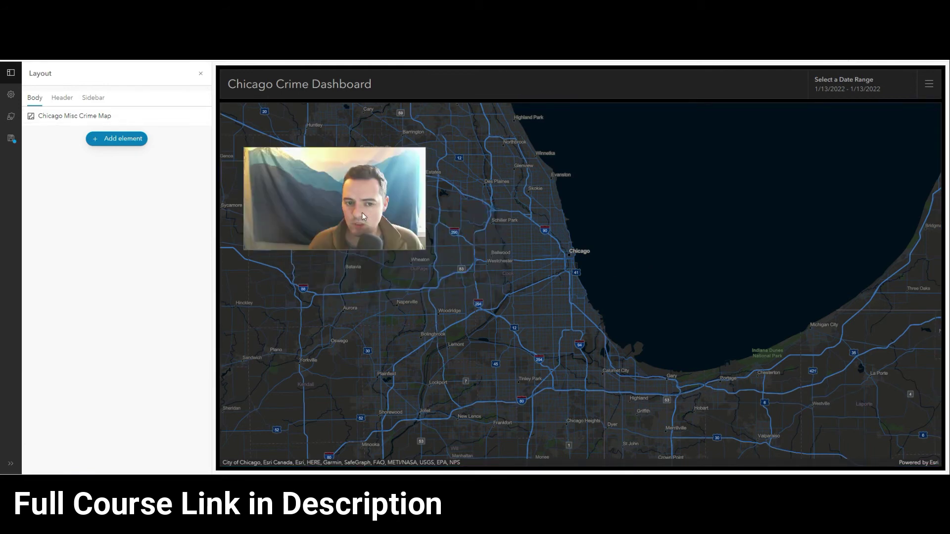
mouse_move(453, 127)
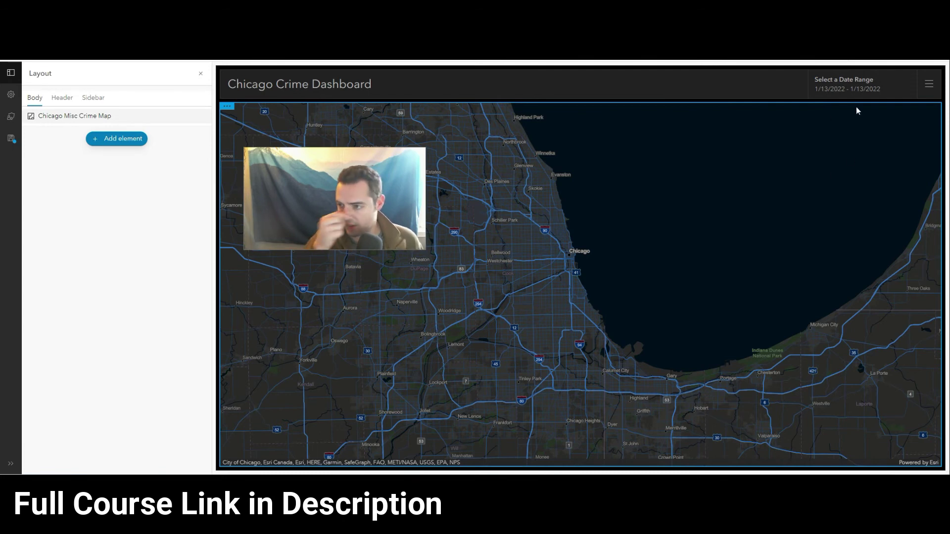
Set the From date of the header date range selector to 1/13/2018.
mouse_move(882, 88)
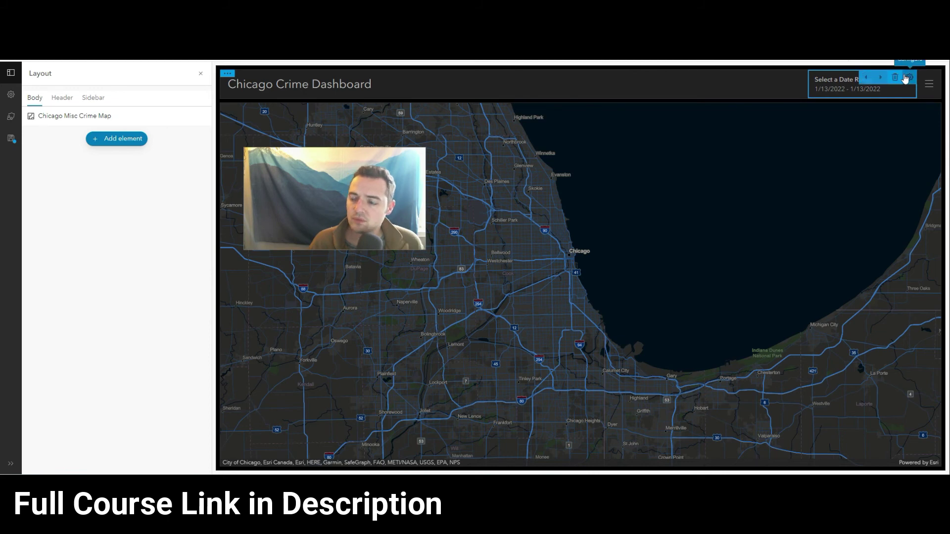
mouse_move(599, 208)
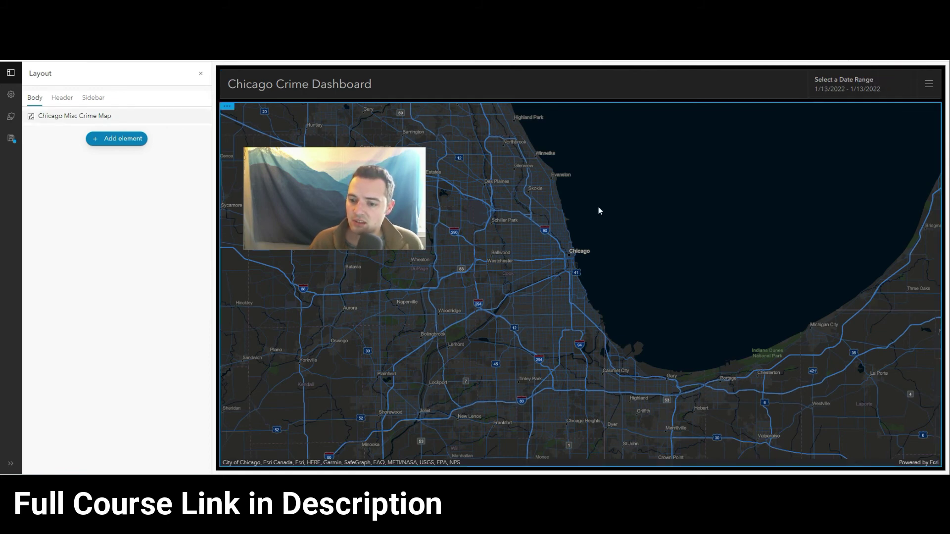
click(856, 90)
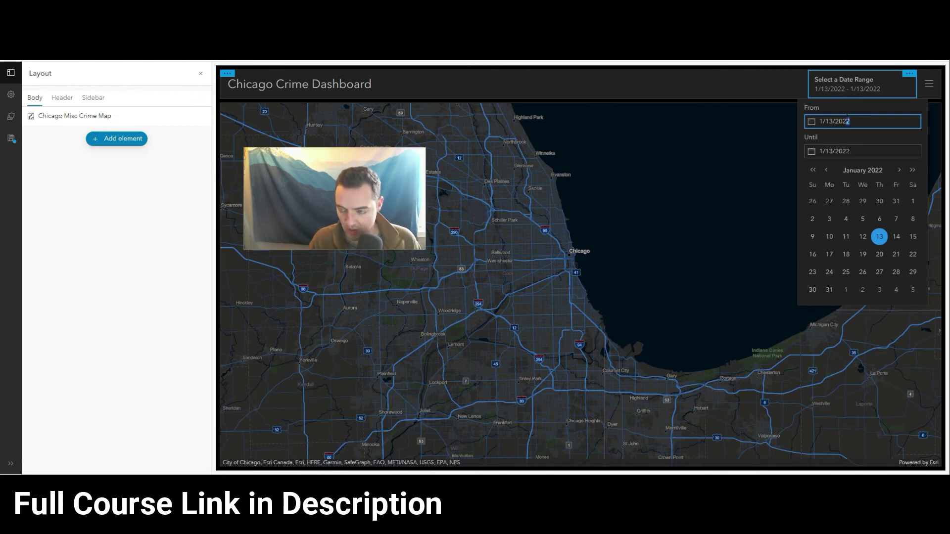
key(BackSpace)
key(BackSpace)
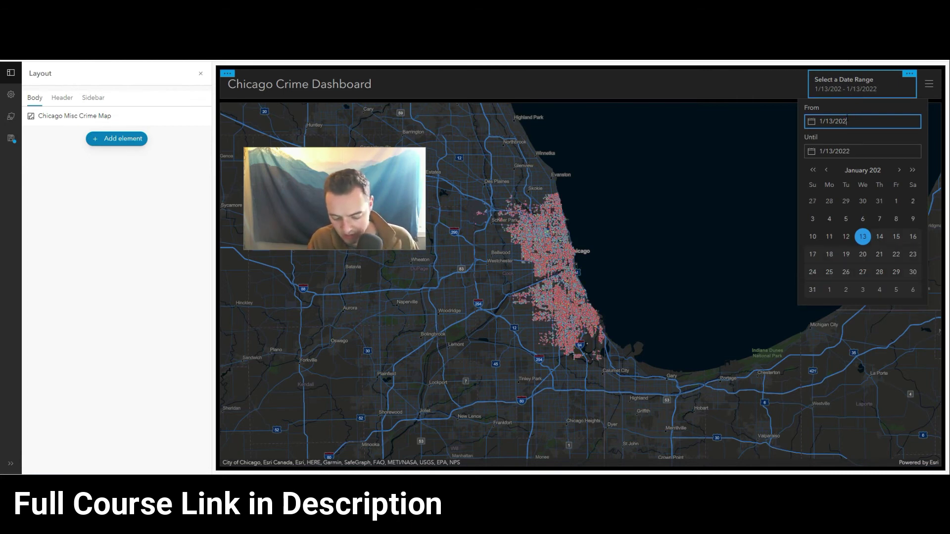
text(18)
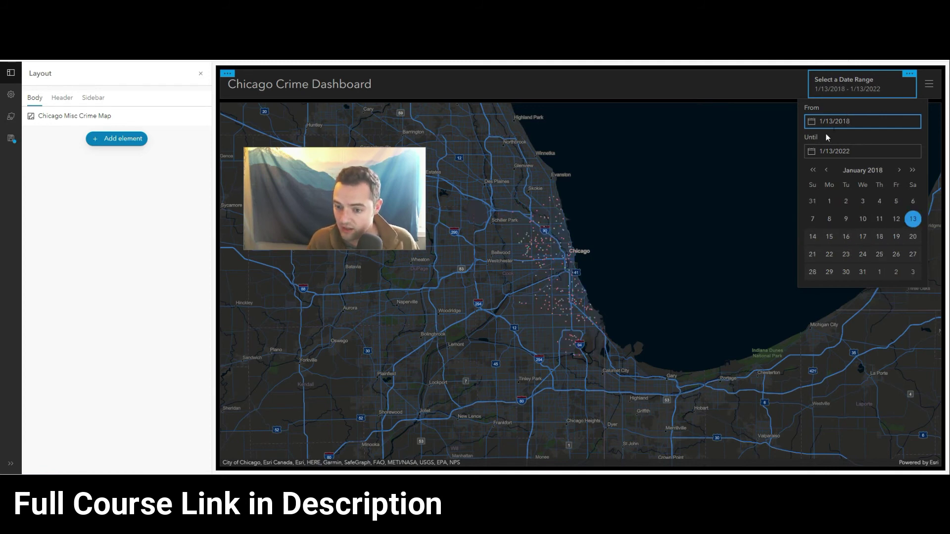
click(722, 188)
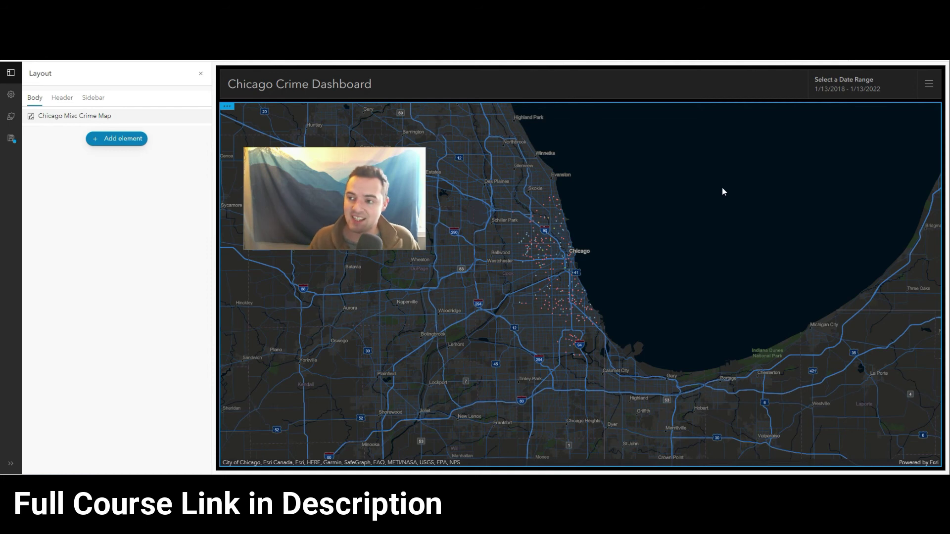
Change the From date of the range to 3/13/2018, and advance its year to 2019.
click(869, 91)
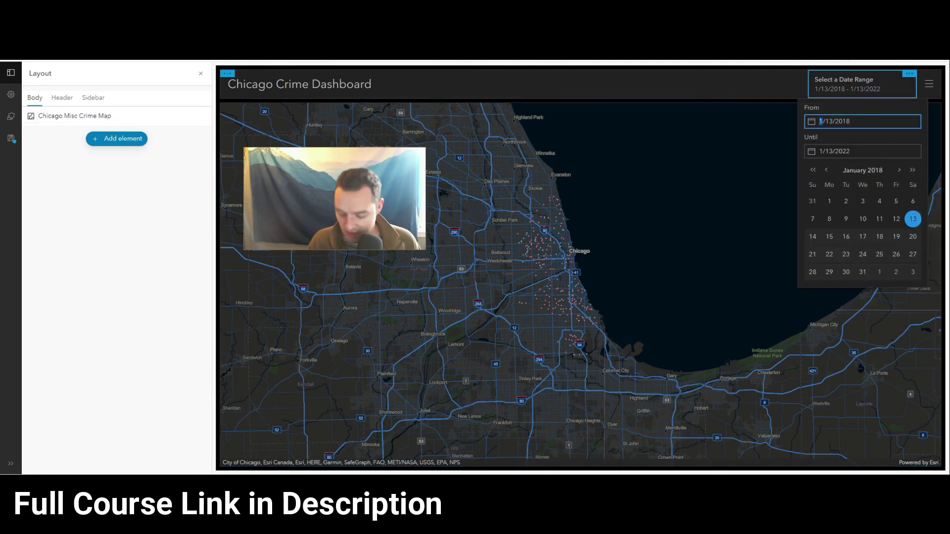
text(3)
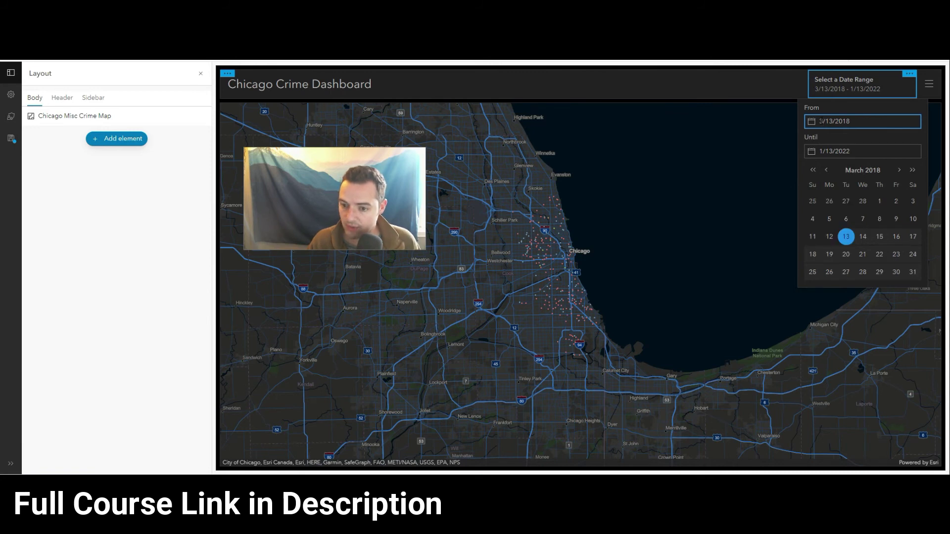
click(727, 180)
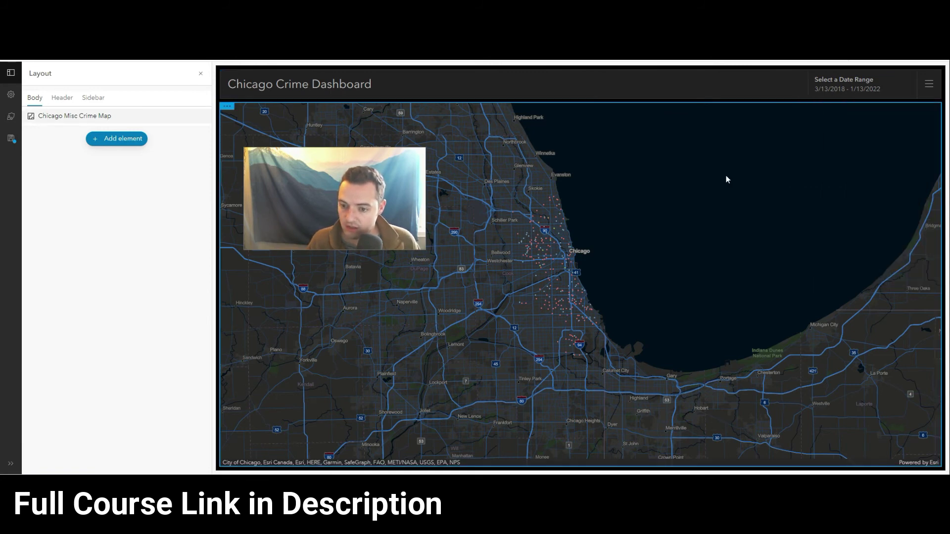
click(879, 94)
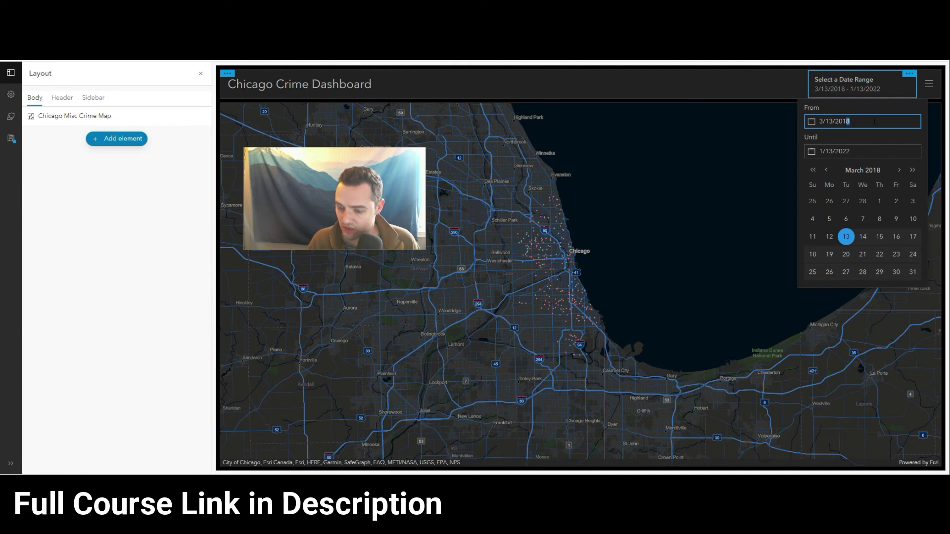
text(9)
click(790, 152)
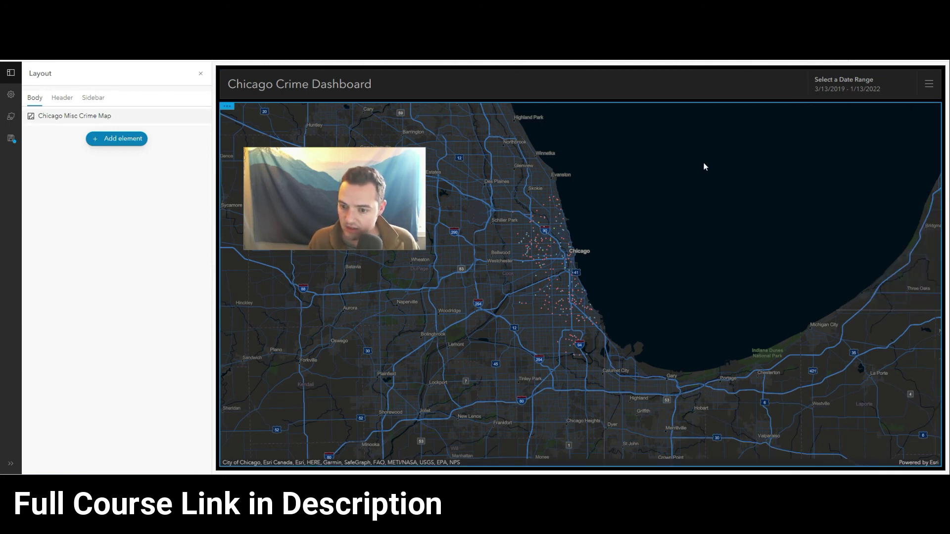
Test an earlier range start by setting the From date to 3/13/2012 and to 3/13/2014.
click(886, 95)
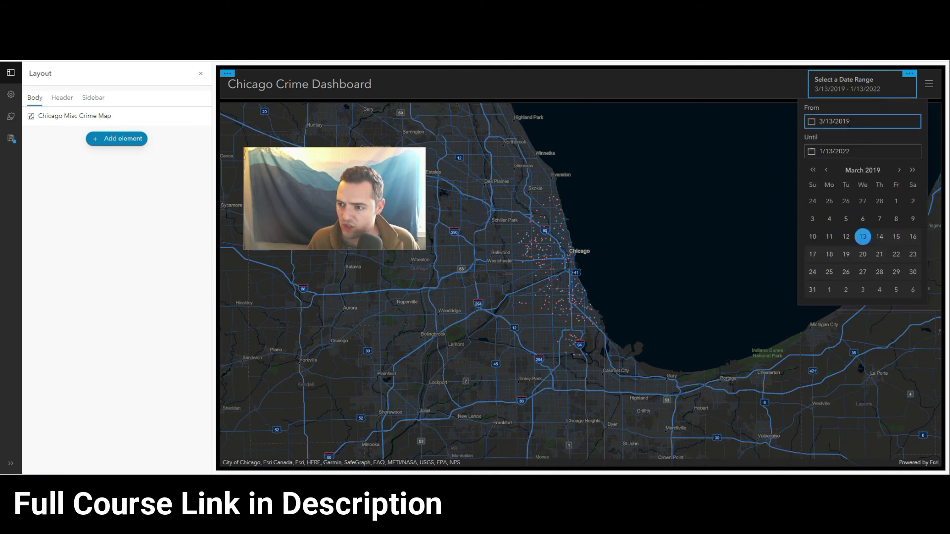
key(BackSpace)
text(2)
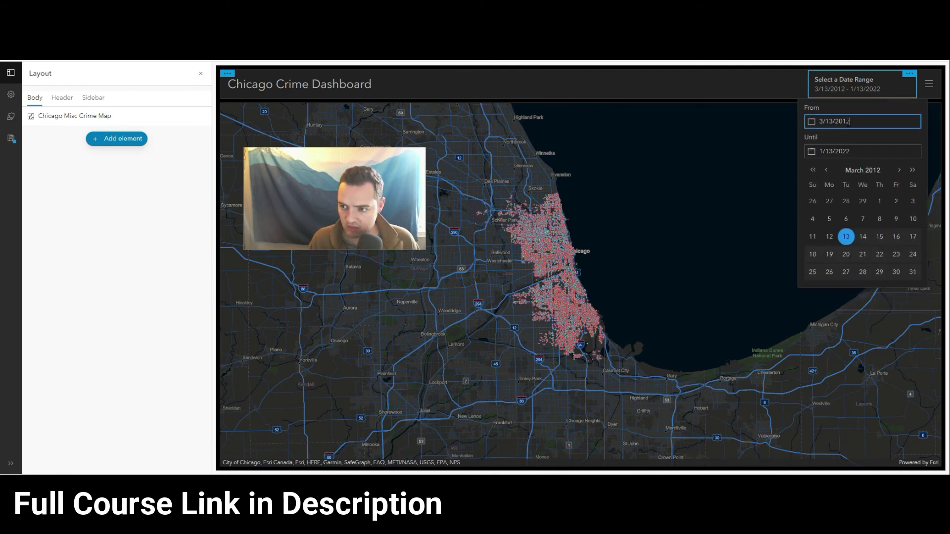
click(698, 214)
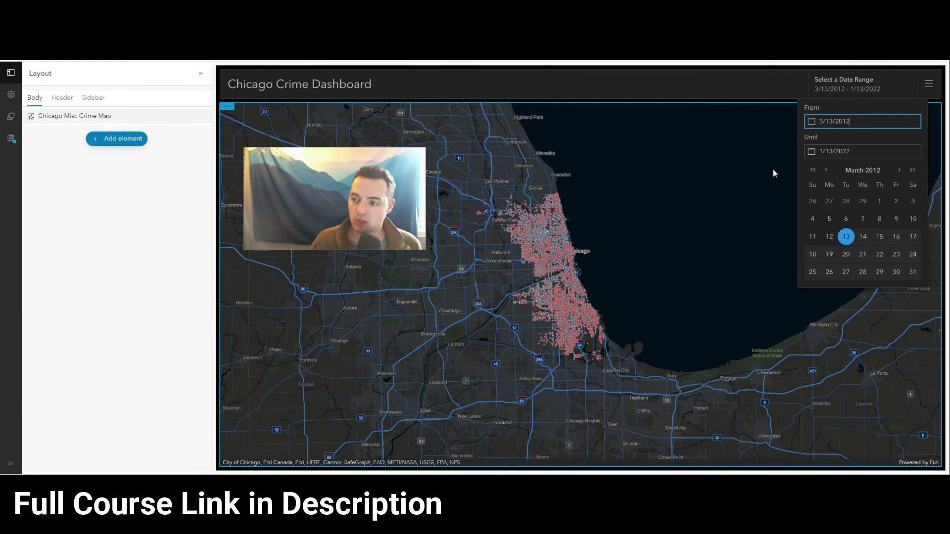
key(BackSpace)
text(4)
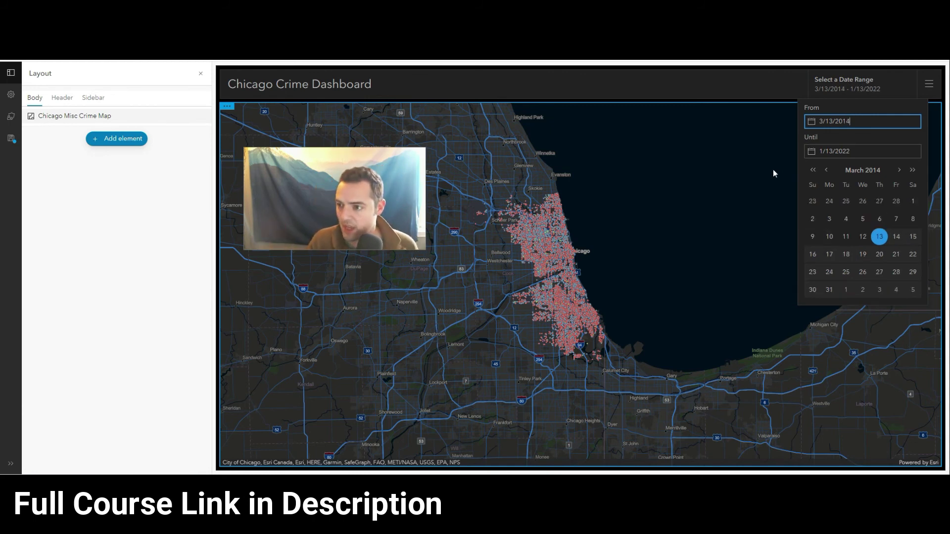
Set the Until date of the range to 4/13/2014 and close the calendar.
click(861, 151)
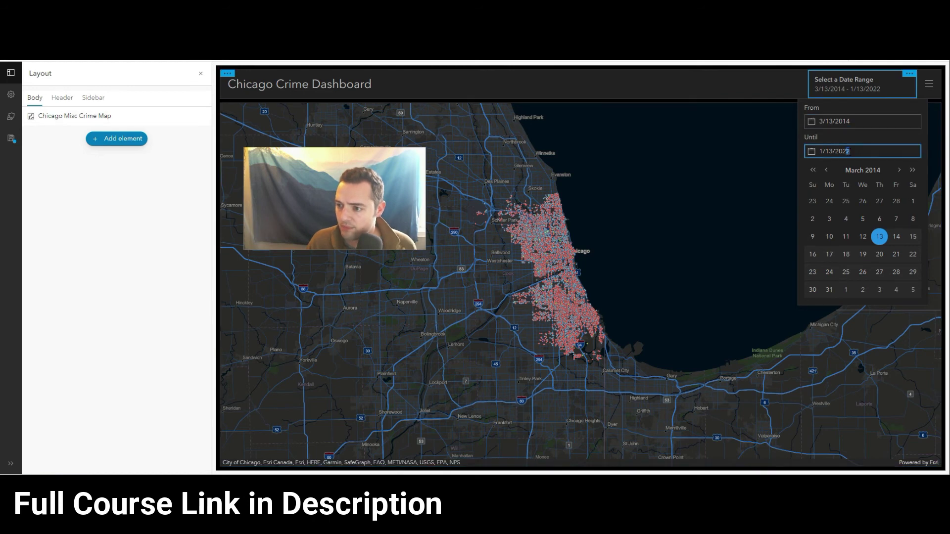
text(4)
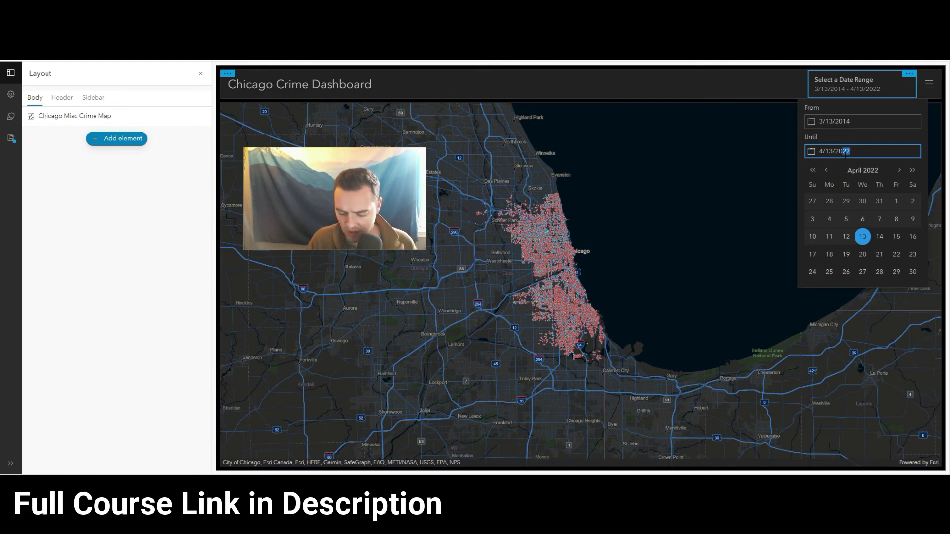
text(14)
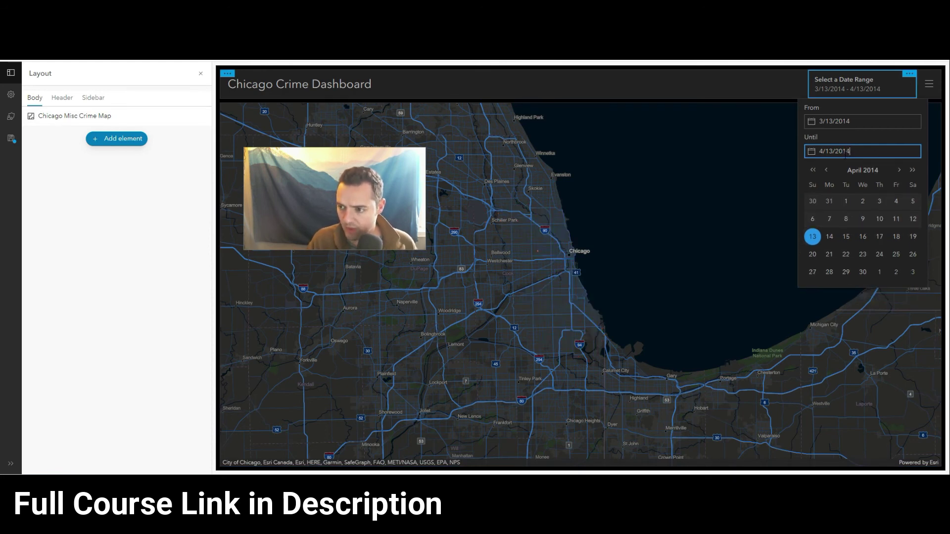
click(630, 242)
Inspect the attributes of the crime point near Oak Park in its pop-up, and close the pop-up.
scroll(569, 255, up, 1)
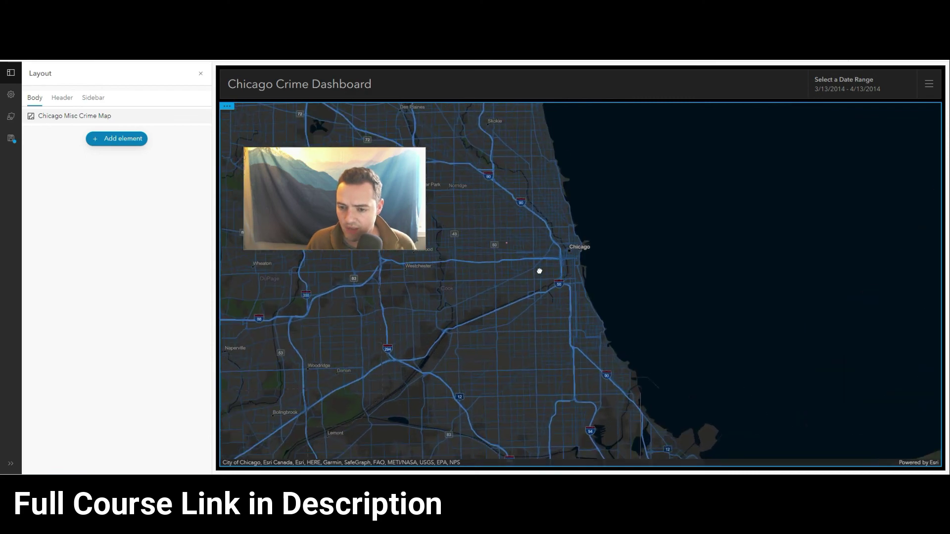
click(506, 243)
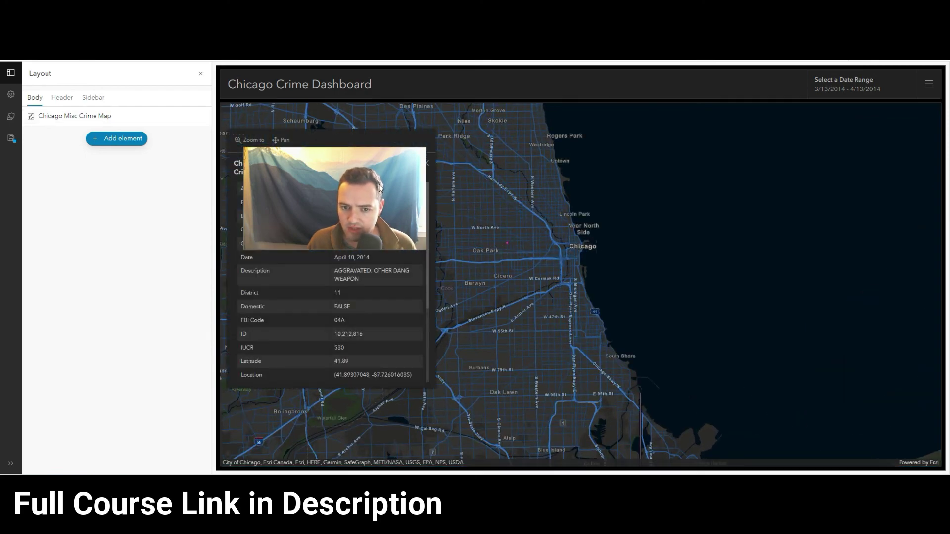
drag(383, 186, 836, 149)
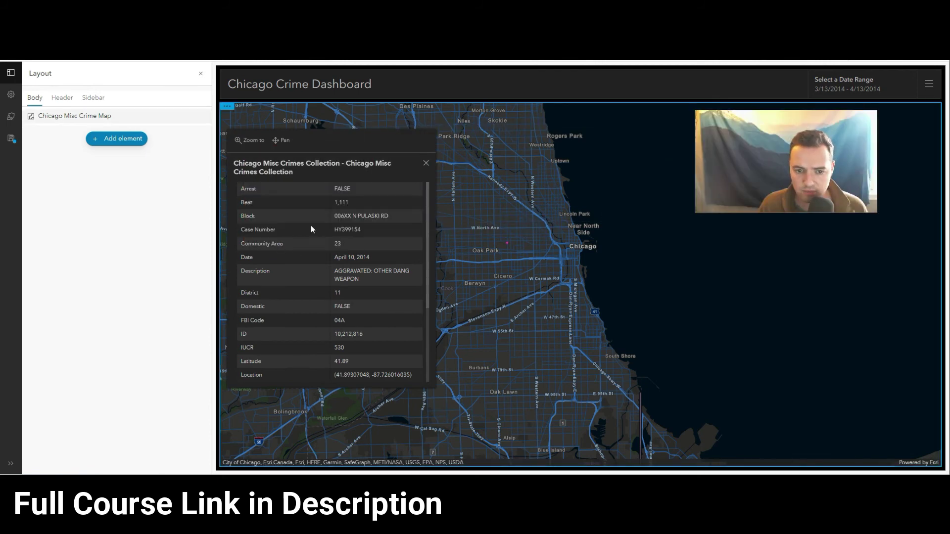
scroll(377, 295, down, 2)
scroll(377, 295, up, 3)
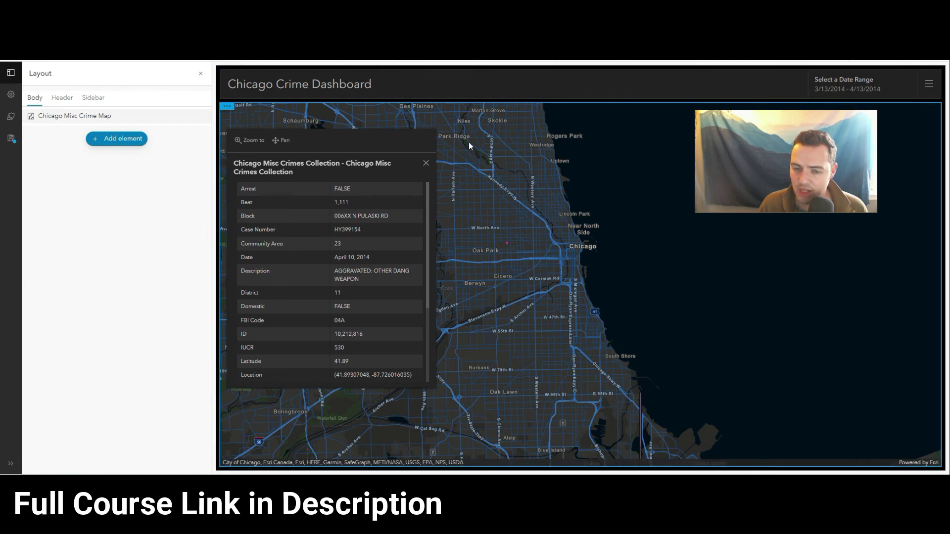
click(424, 165)
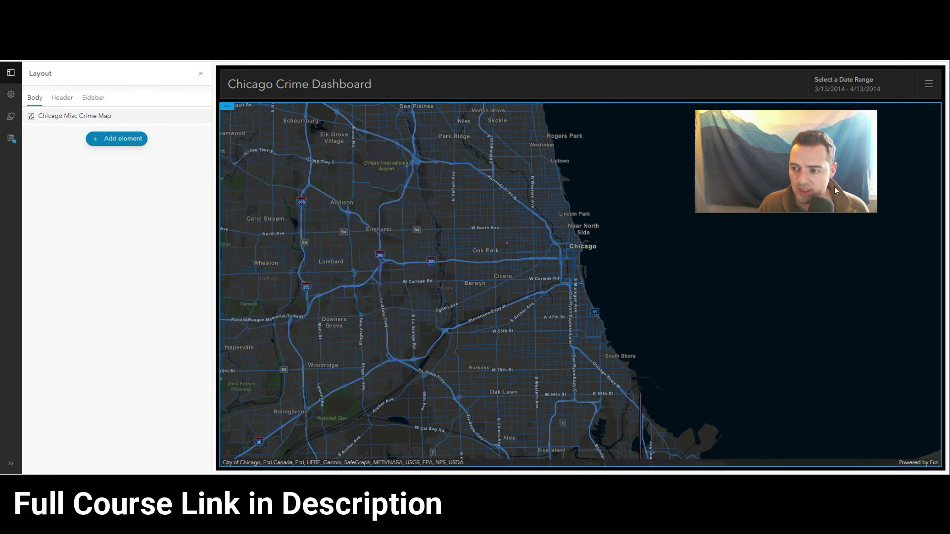
Review the date selector's Filter action on the Chicago Misc Crimes Collection layer and leave the configuration without changes.
mouse_move(886, 84)
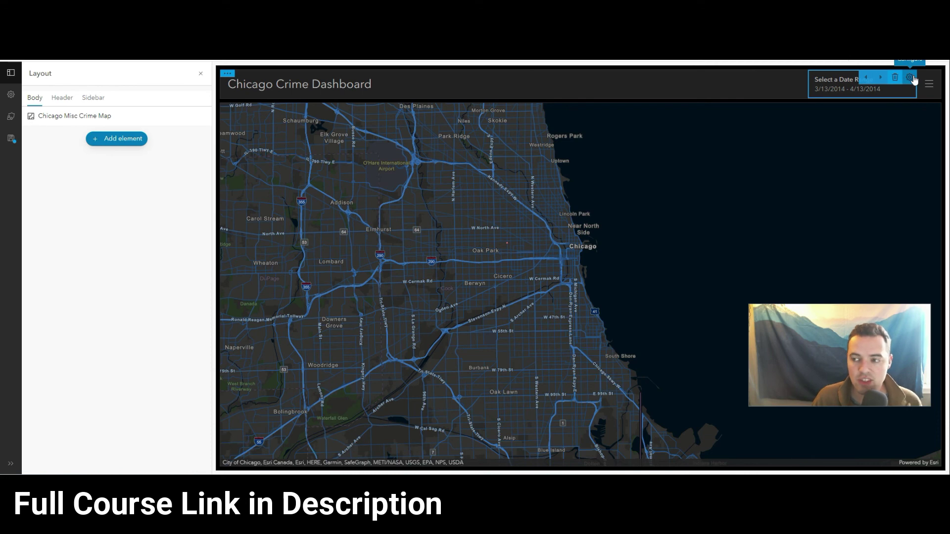
click(912, 79)
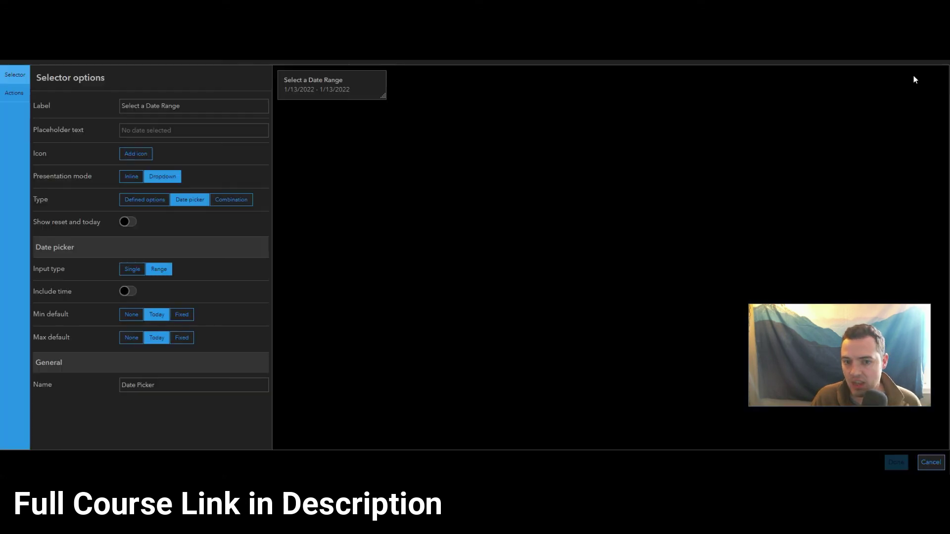
click(17, 97)
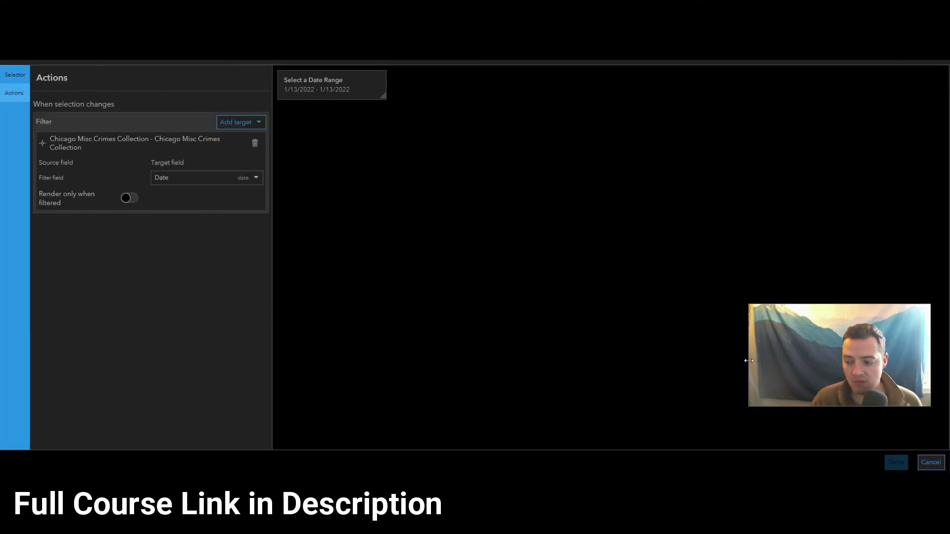
click(931, 463)
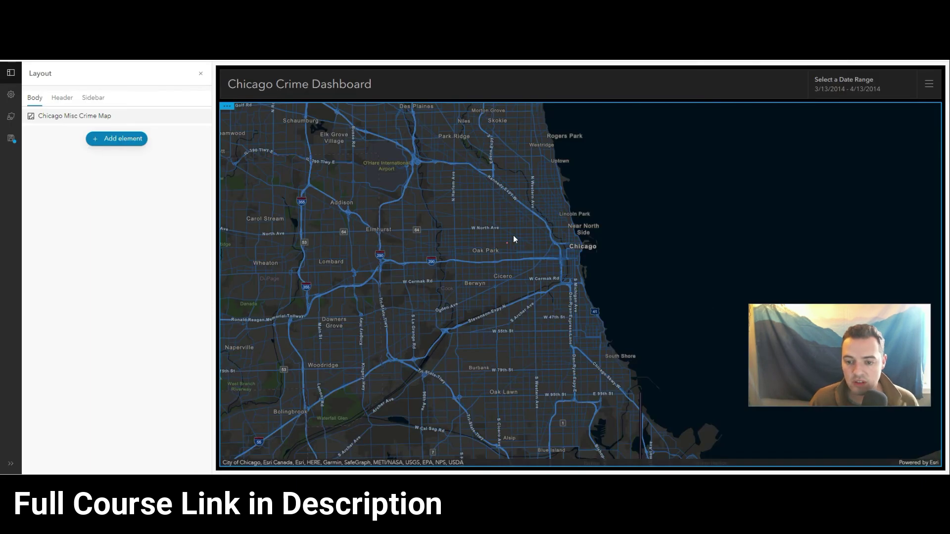
Move the From date of the range back to 3/13/2013 and further to 3/13/2012.
click(875, 90)
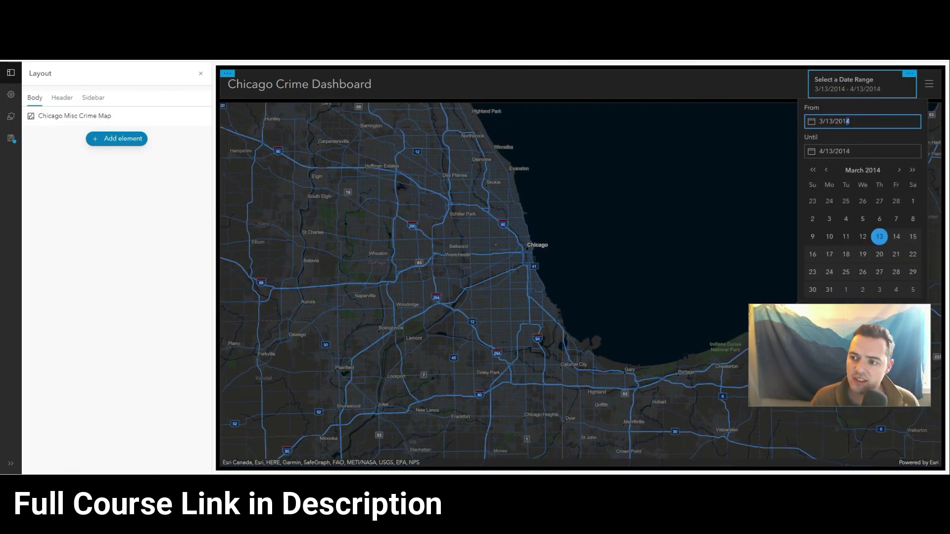
text(3)
click(722, 129)
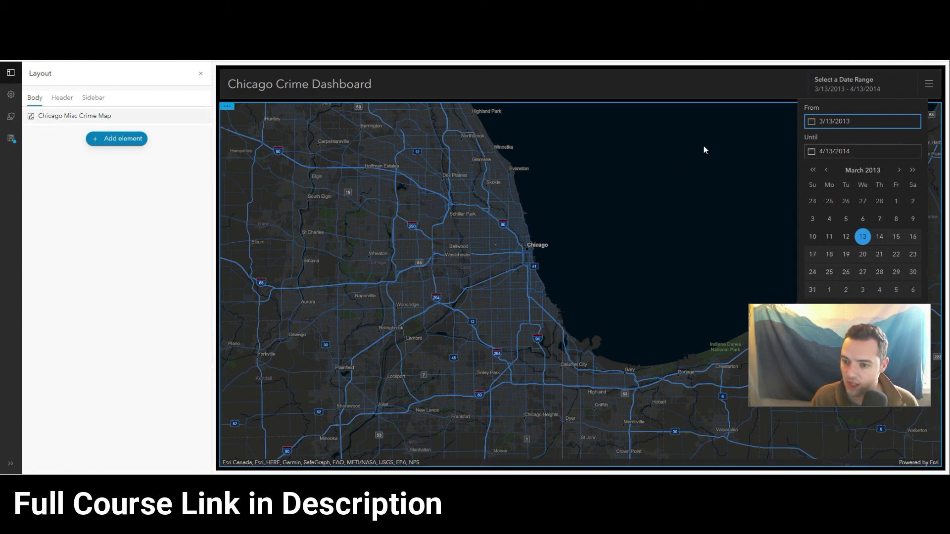
click(884, 92)
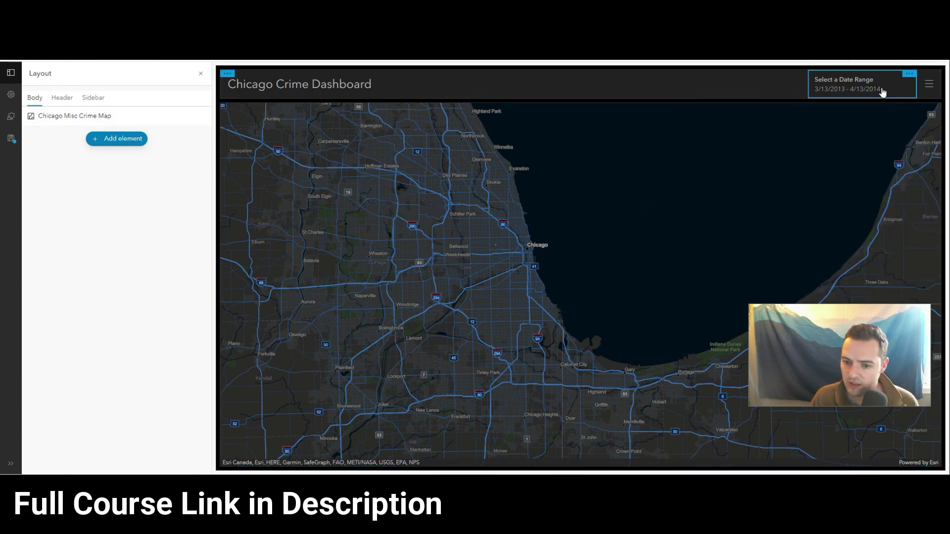
drag(864, 122, 847, 121)
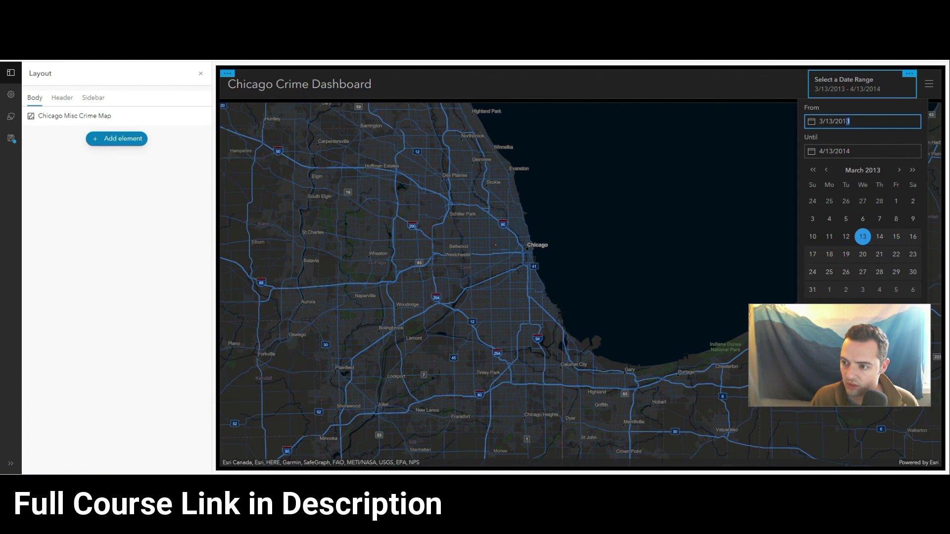
text(2)
click(688, 183)
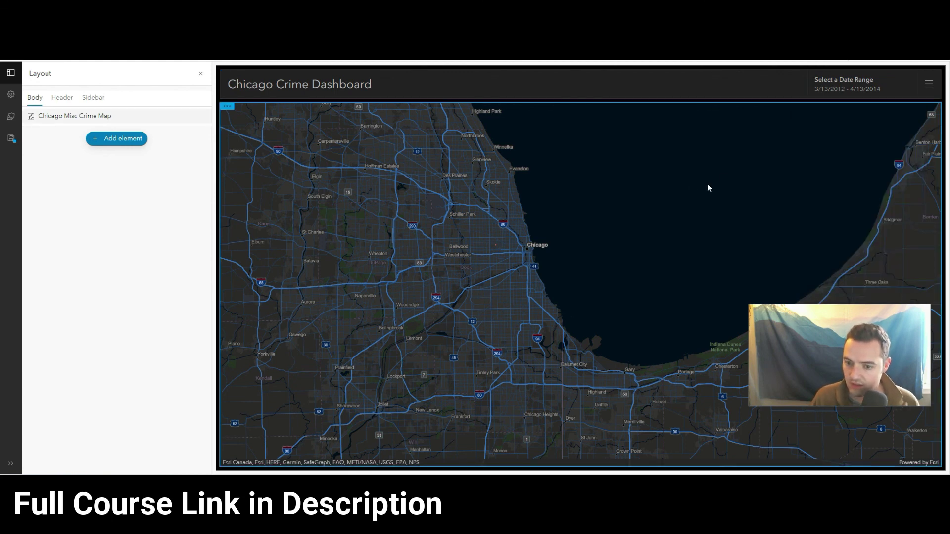
Extend the Until date to 4/13/2015 and look closer at the filtered crimes around Chicago.
click(879, 95)
click(867, 154)
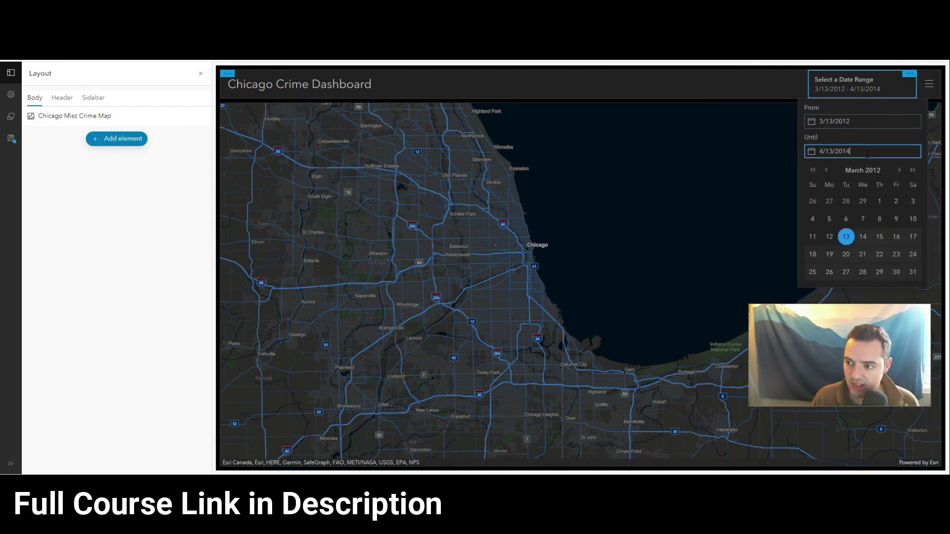
key(BackSpace)
text(5)
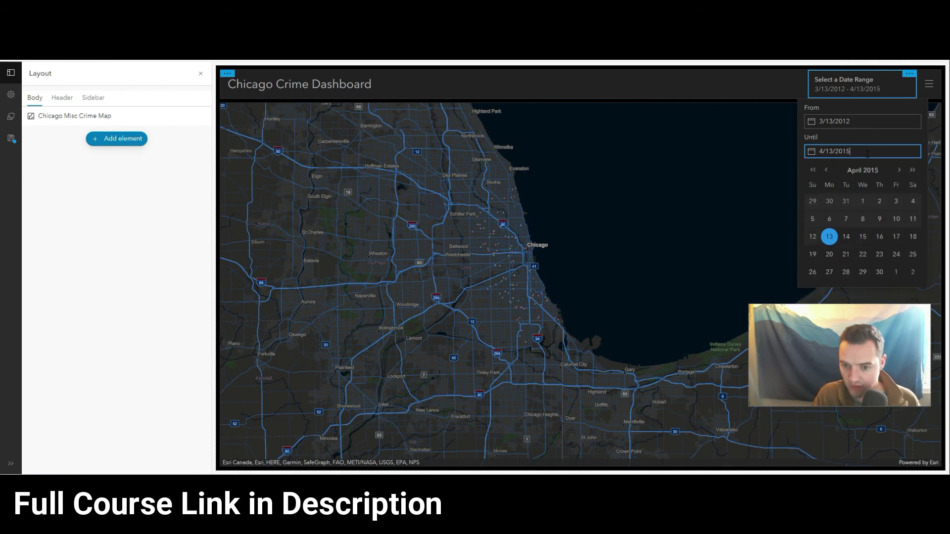
click(722, 196)
scroll(577, 265, up, 2)
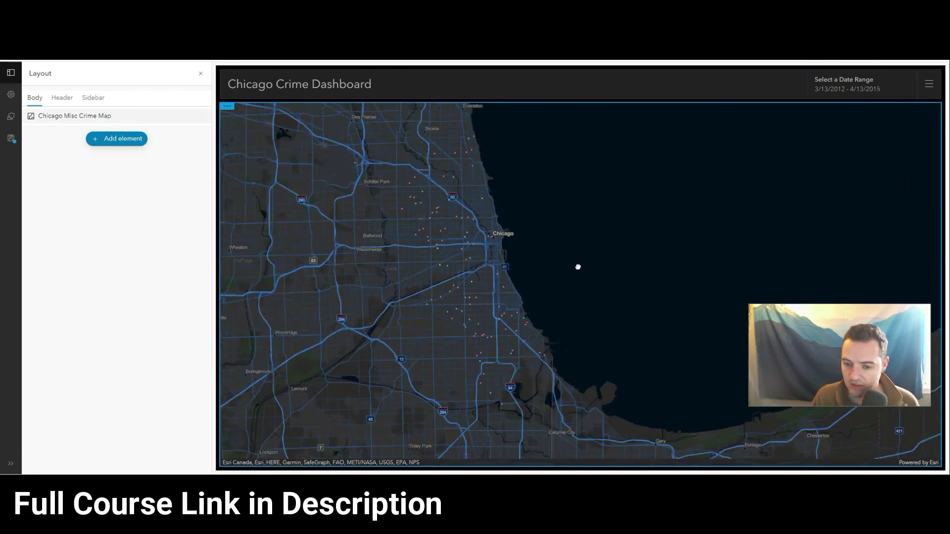